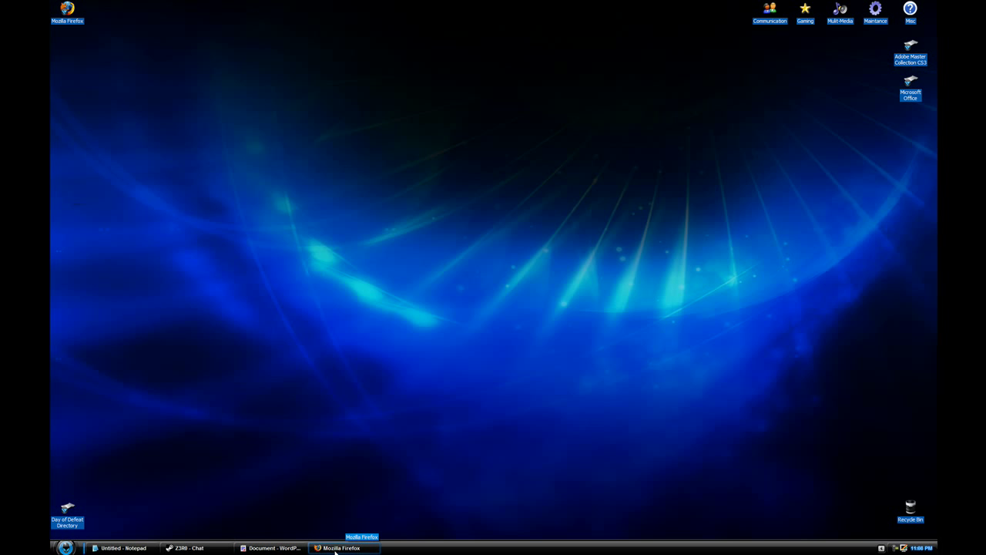
Show the Speedtest.net result tab in Firefox: 14.39 Mb/s down, 1.180 Mb/s up, 36 ms ping
left_click(348, 549)
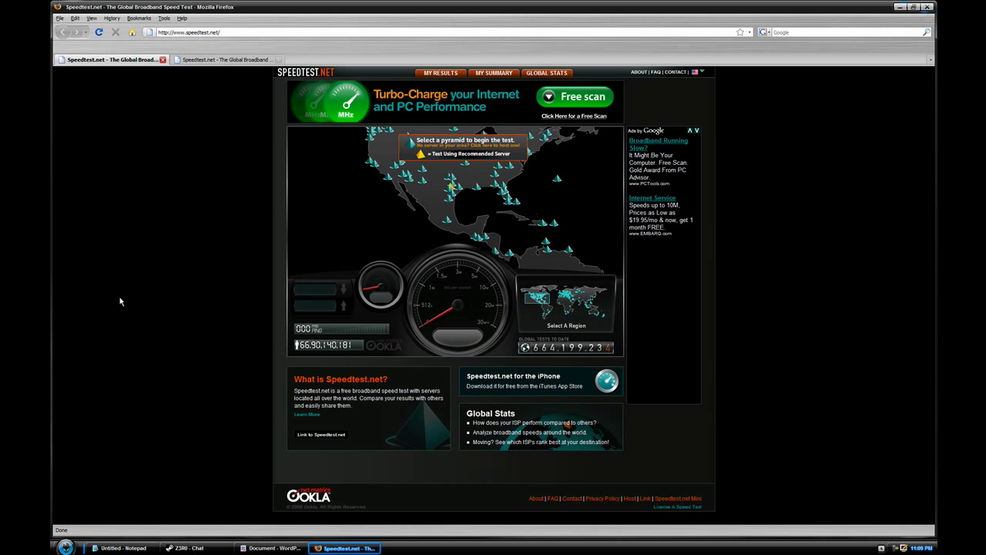
left_click(187, 60)
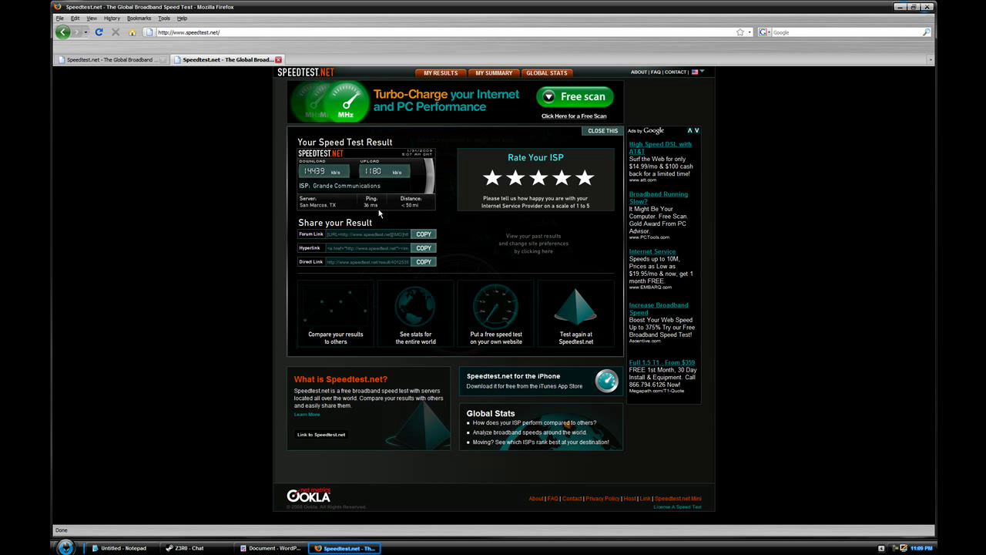
Move Notepad beside the results and type the speeds '14,500 - D' and '1,200 - u' on two lines
left_click(120, 548)
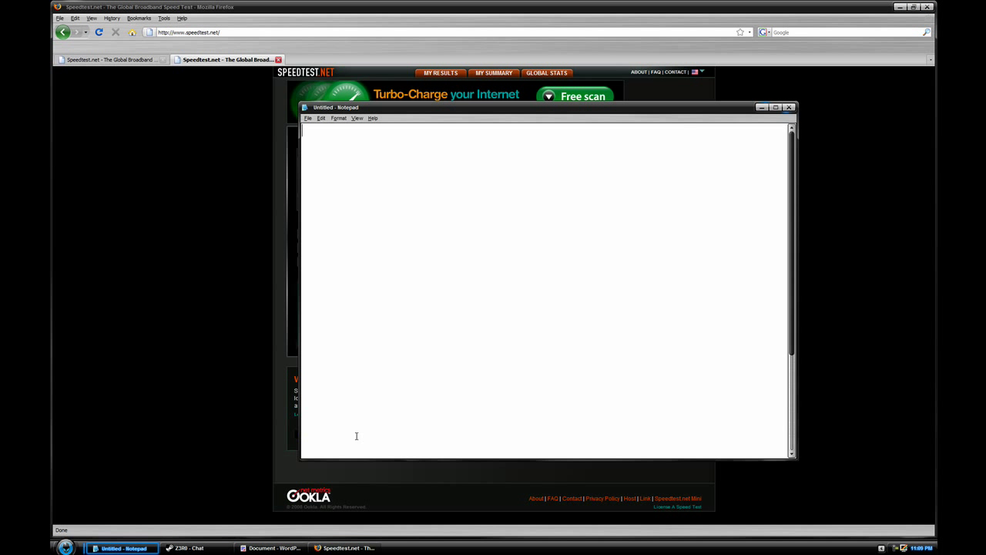
left_click_drag(493, 106, 606, 172)
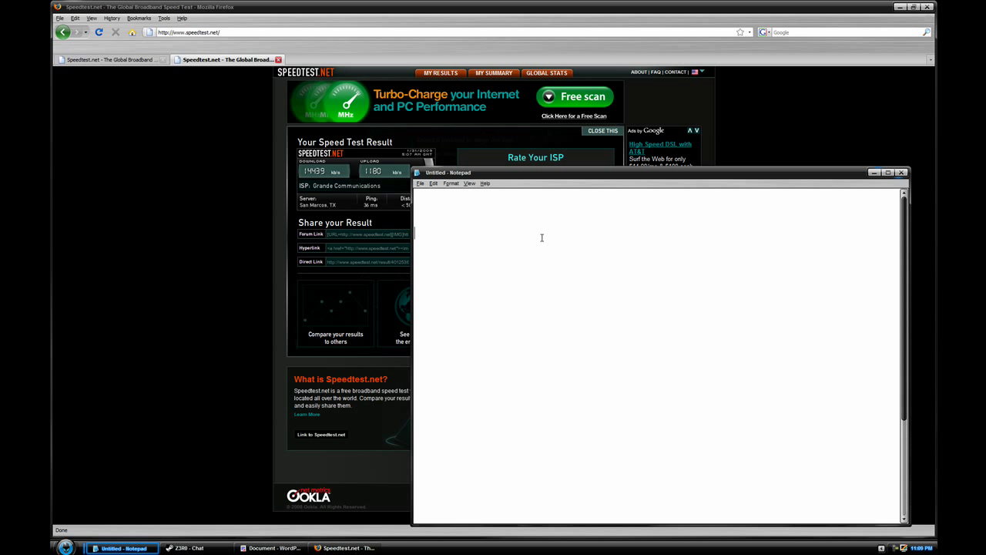
type("14,500")
key("Return")
type("1,200")
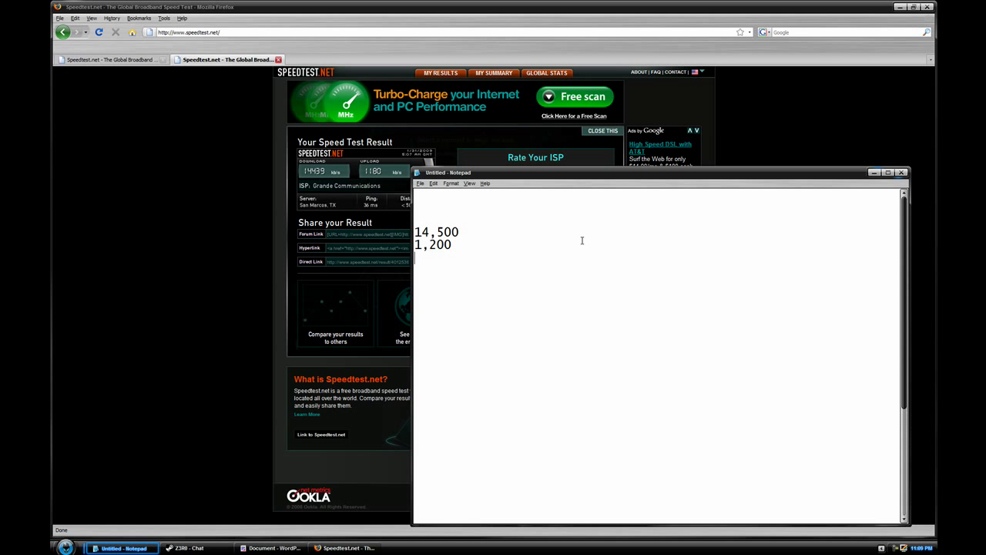
left_click(503, 231)
type("- D")
left_click(452, 245)
type("- u")
key("Return")
key("Return")
Remove the blank lines above the speeds, fix the upload label to '1,200 - U', and show the desktop
left_click(441, 221)
key("BackSpace")
key("BackSpace")
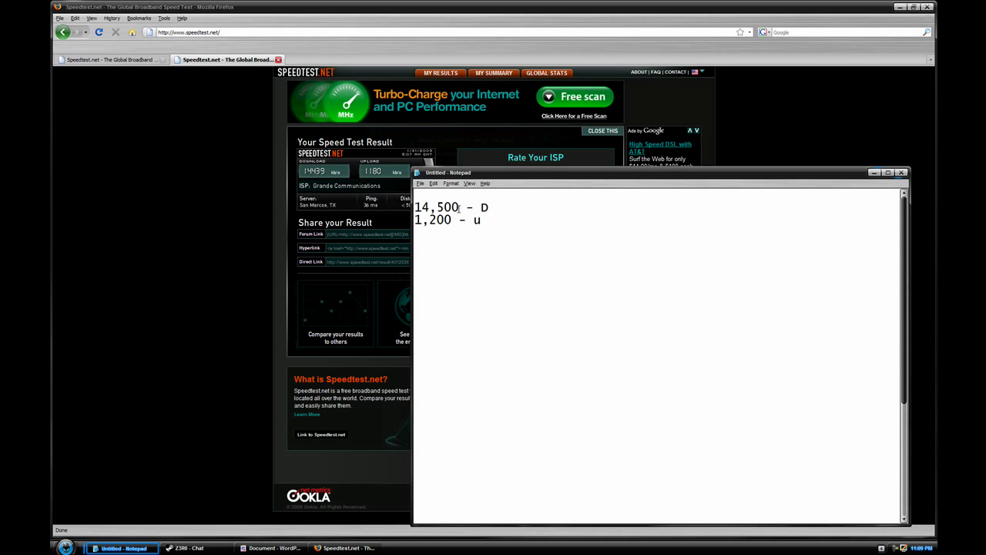
key("BackSpace")
left_click(500, 207)
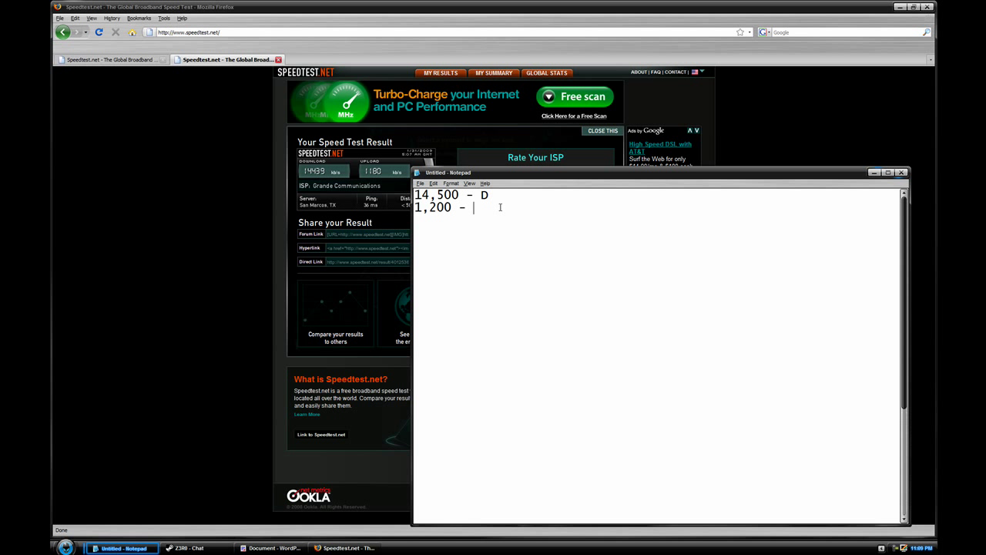
type("U")
left_click_drag(500, 194, 414, 195)
left_click_drag(494, 213, 400, 217)
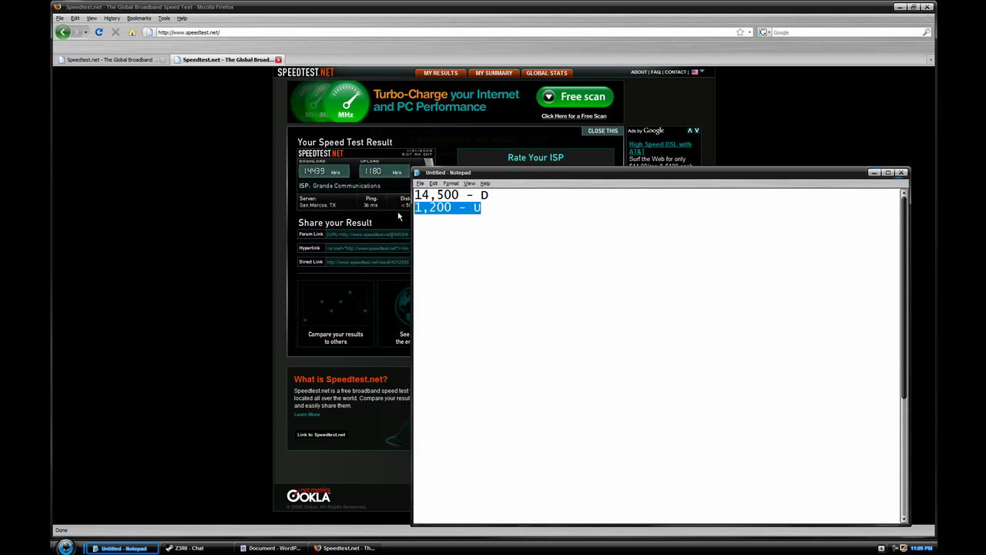
left_click(494, 205)
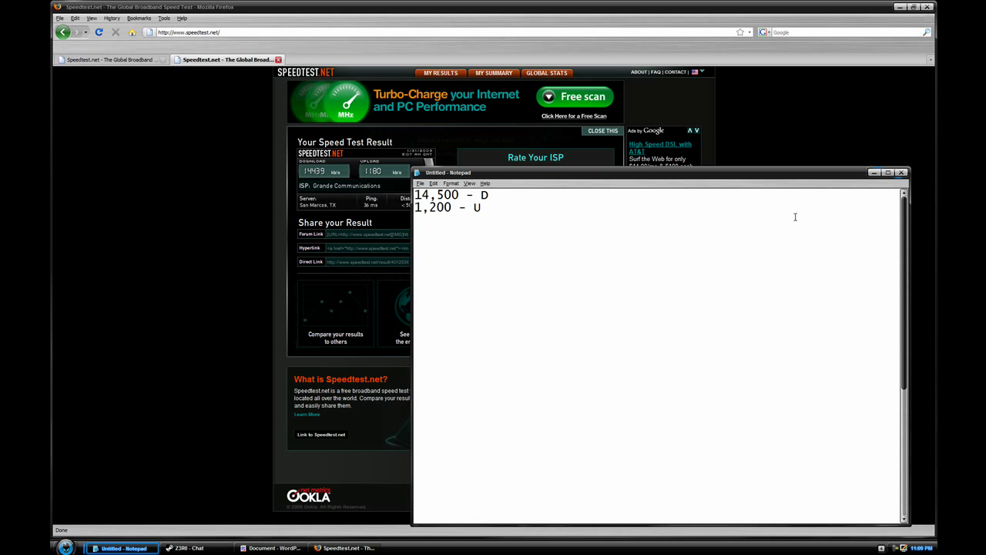
key("Return")
left_click_drag(510, 239, 356, 201)
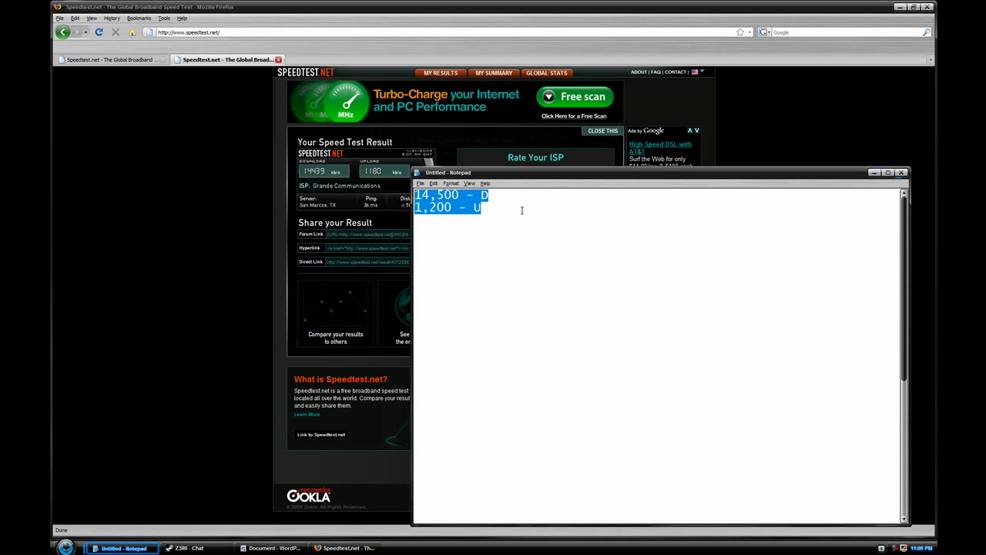
left_click(511, 213)
key("Down")
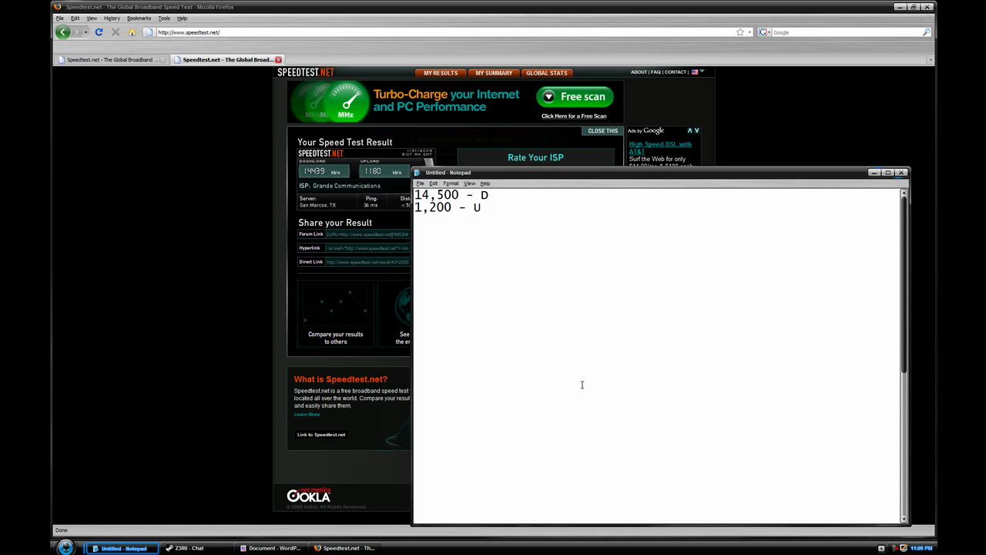
left_click(936, 539)
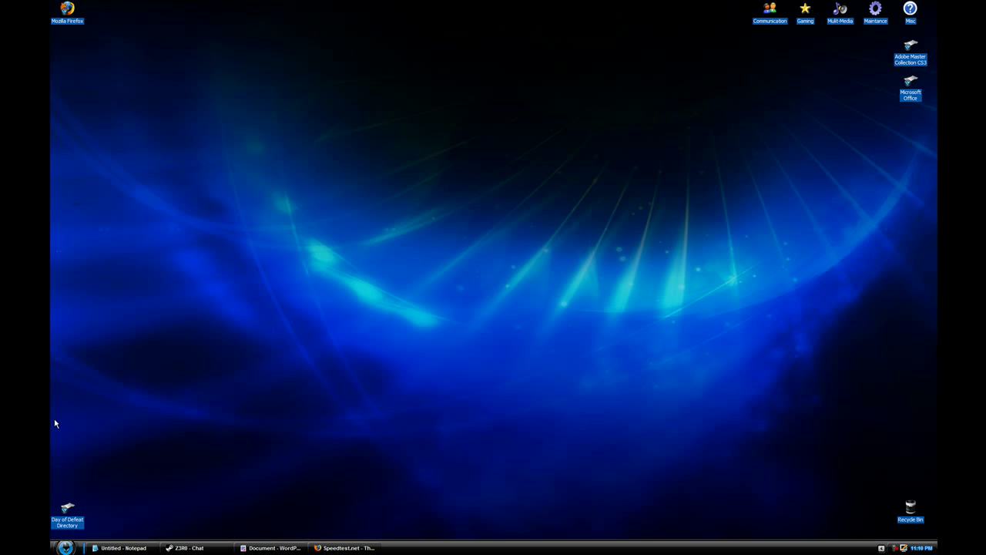
Launch Command Prompt through Run with cmd and run IPCONFIG /ALL
left_click(65, 547)
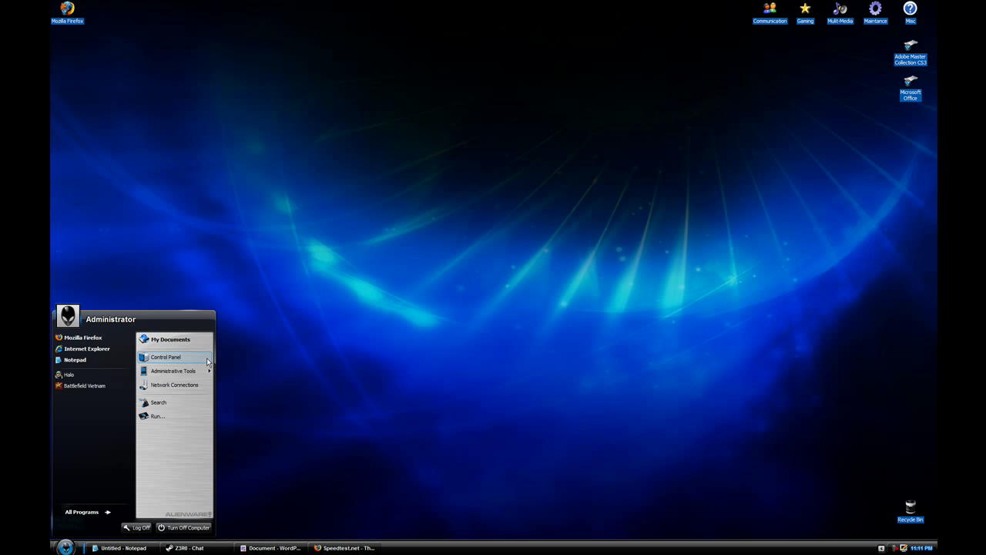
left_click(192, 415)
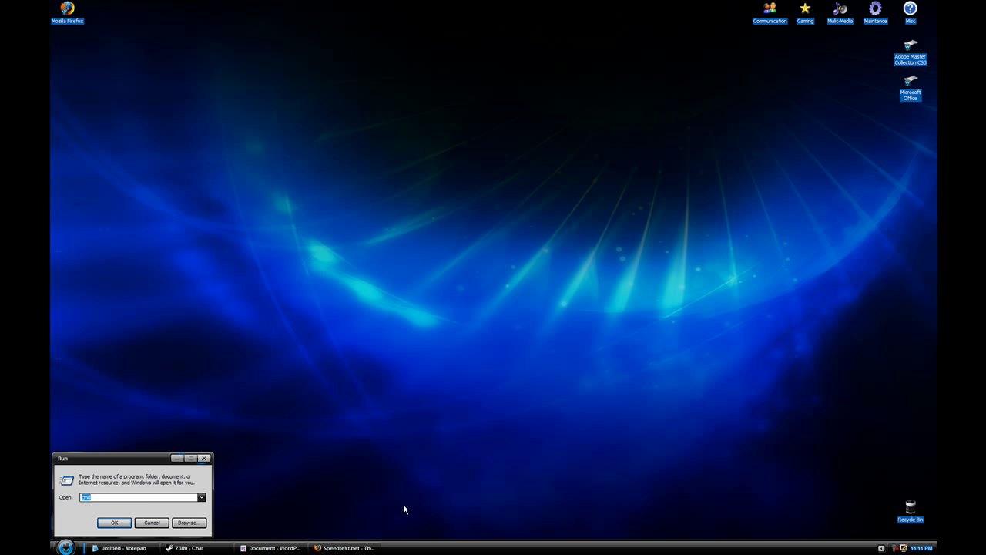
type("cmd")
key("Return")
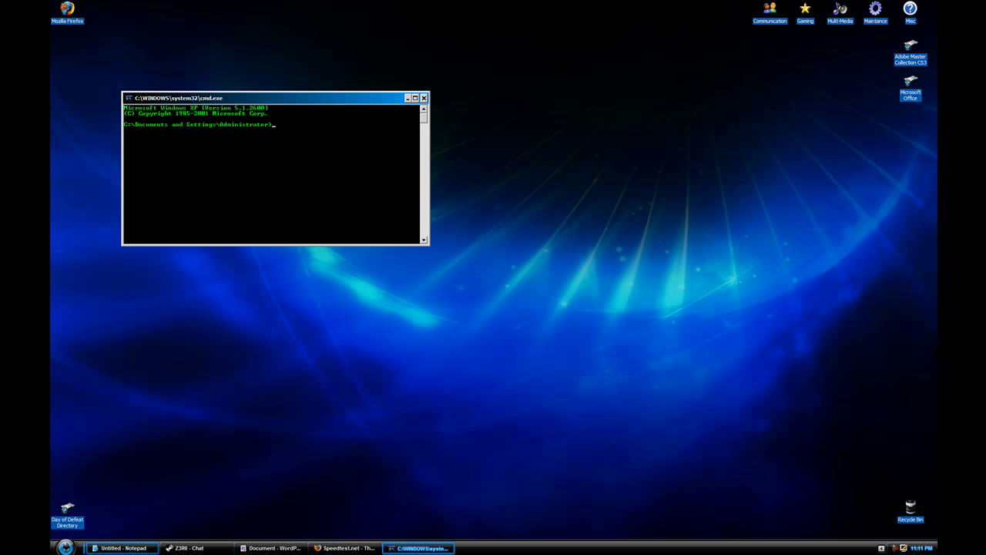
left_click(65, 547)
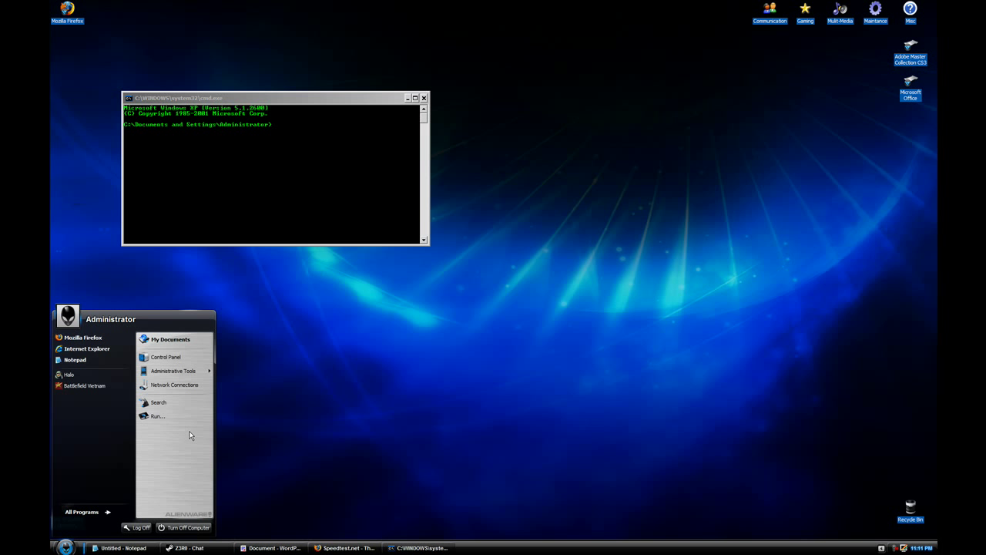
left_click(162, 417)
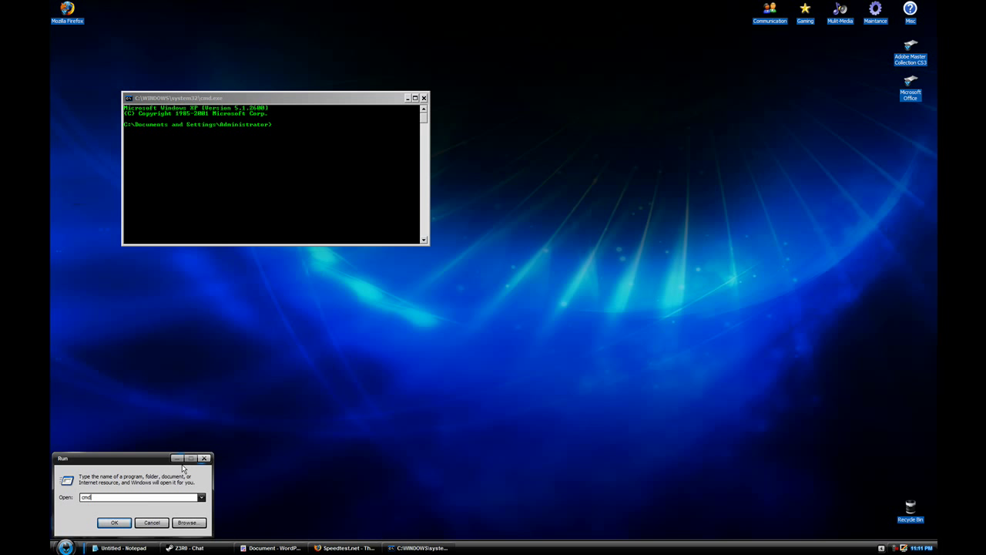
left_click(151, 523)
left_click(419, 178)
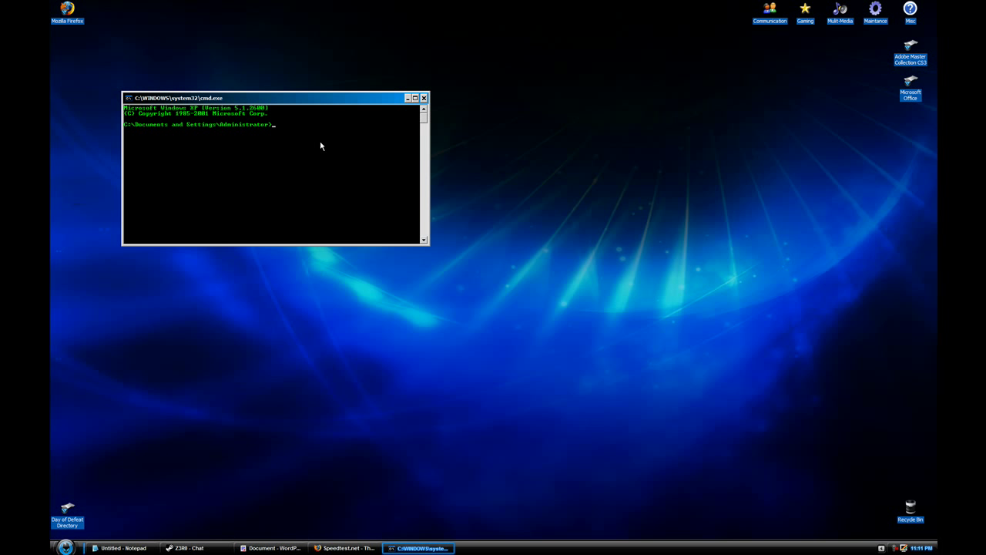
type("IPCONFIG /ALL")
key("Return")
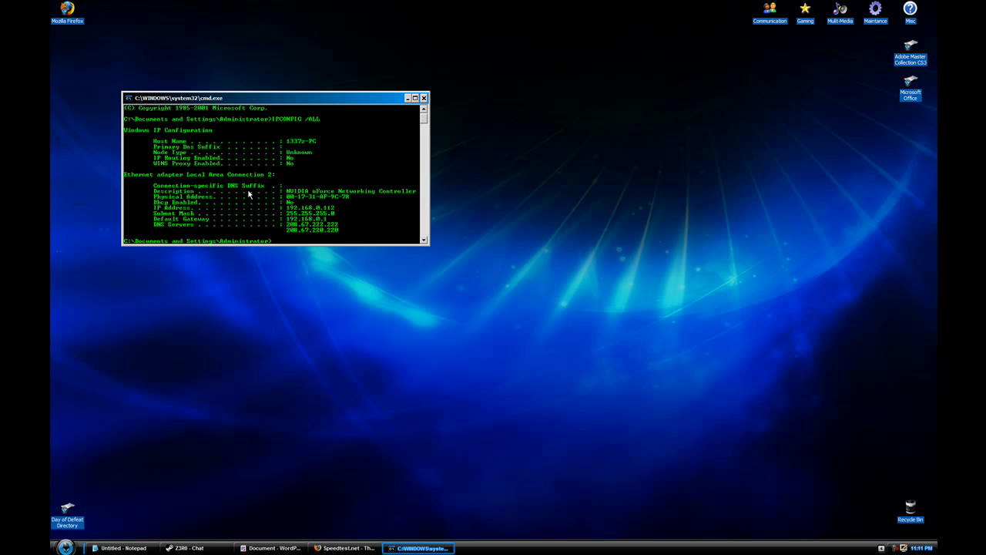
Copy the IPCONFIG /ALL output from the console and paste it into Notepad
right_click(357, 238)
left_click(370, 240)
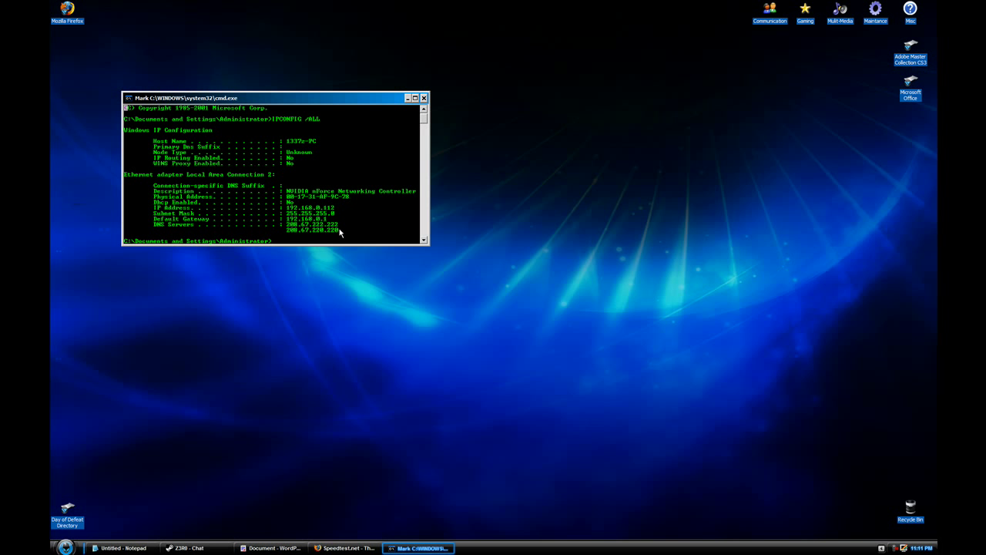
left_click_drag(340, 233, 96, 133)
key("ctrl+c")
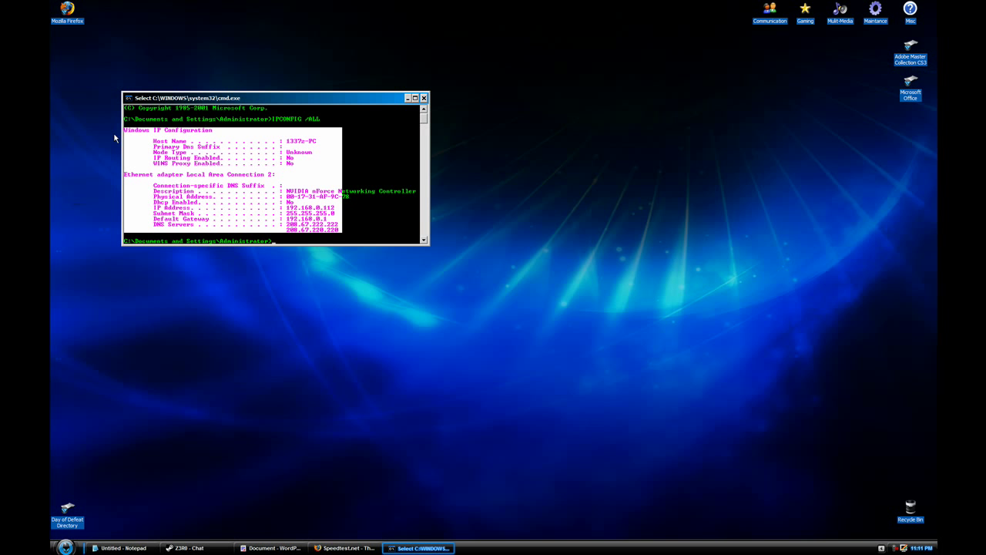
key("Return")
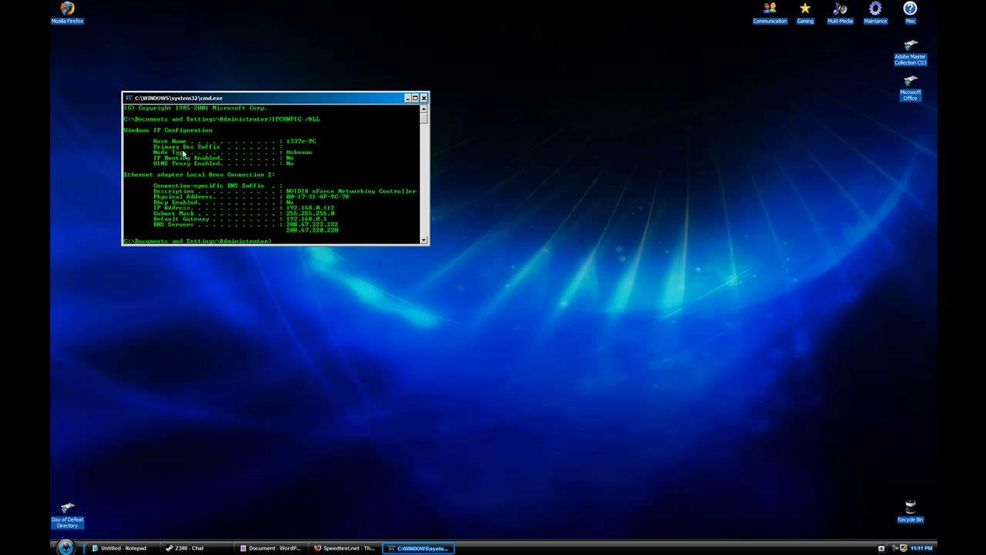
left_click(123, 548)
key("ctrl+v")
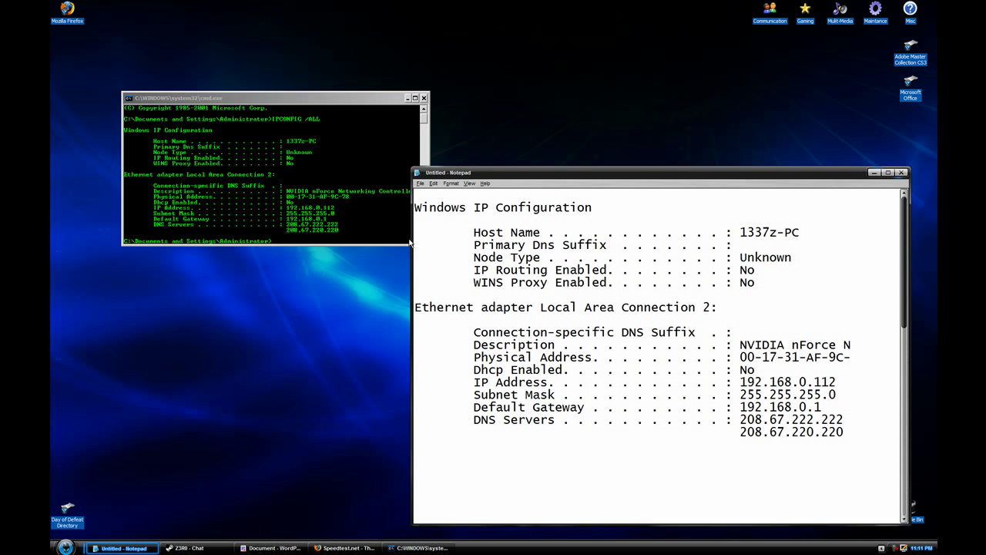
scroll(462, 215, "down", 1)
left_click_drag(862, 402, 415, 194)
left_click(415, 307)
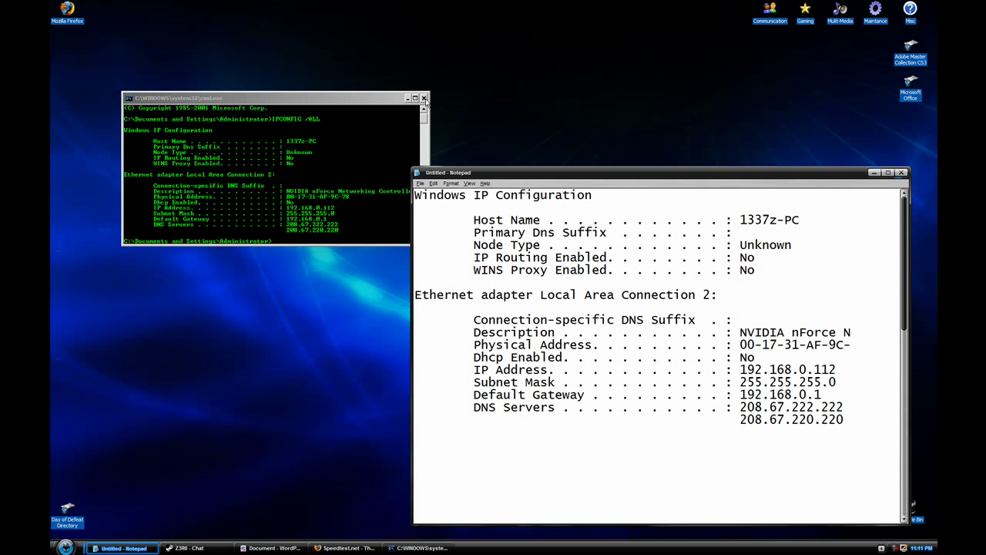
Close the command prompt and move Notepad to the top left of the screen
left_click(424, 99)
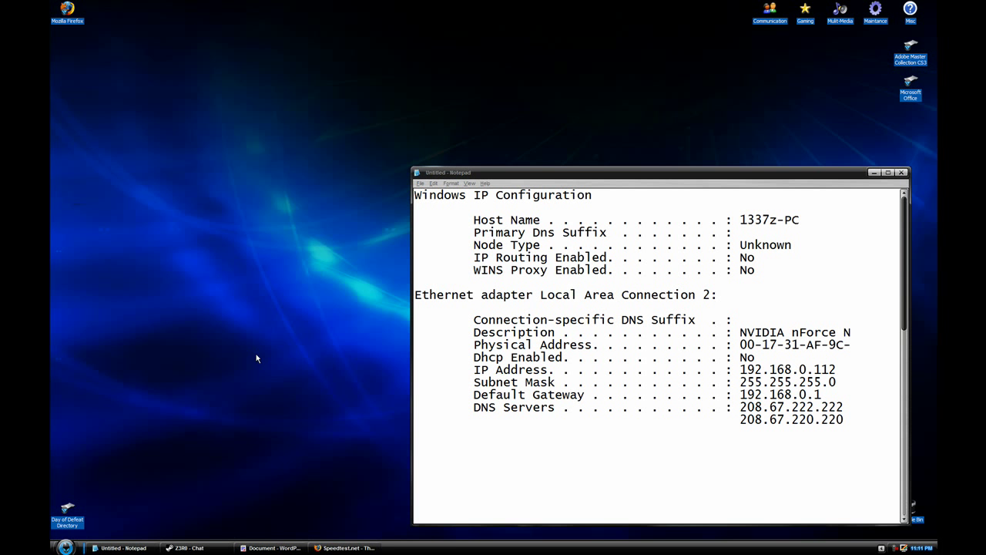
left_click_drag(551, 175, 212, 14)
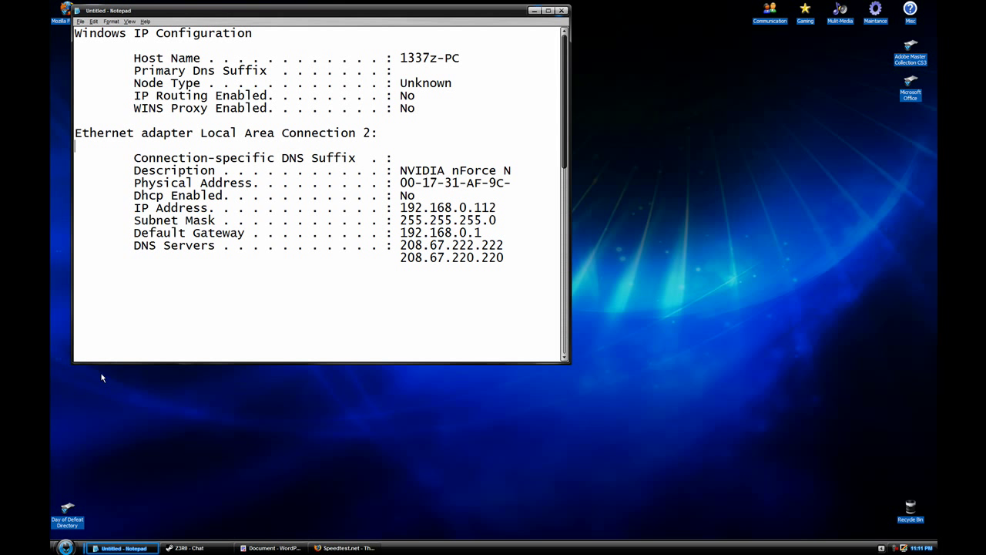
left_click(65, 547)
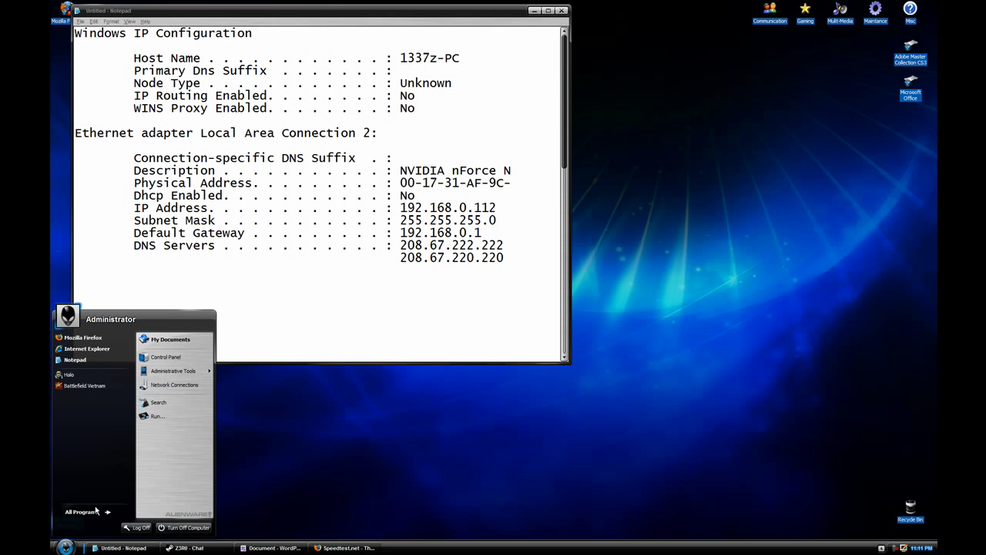
Open Network Connections from the Control Panel and move its window up and right
left_click(175, 360)
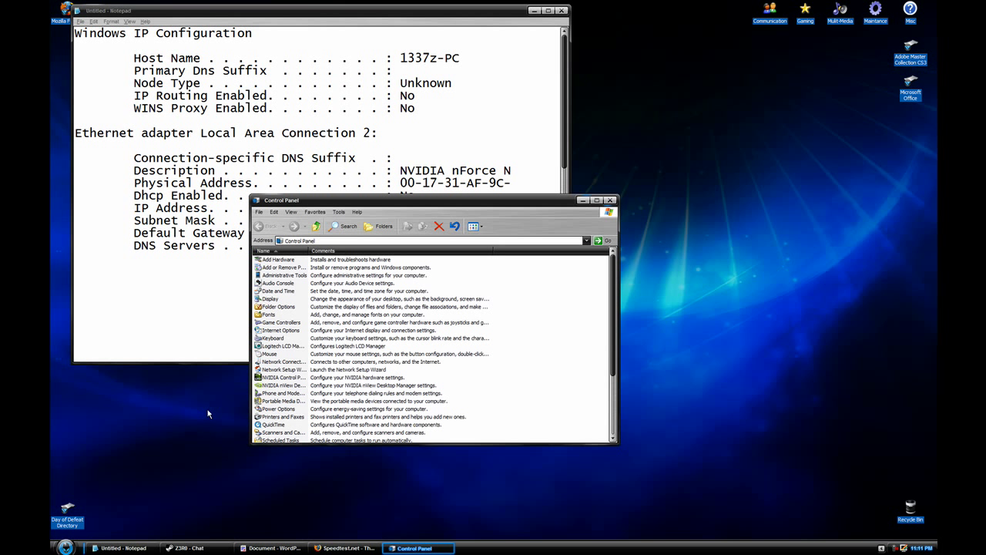
left_click(294, 363)
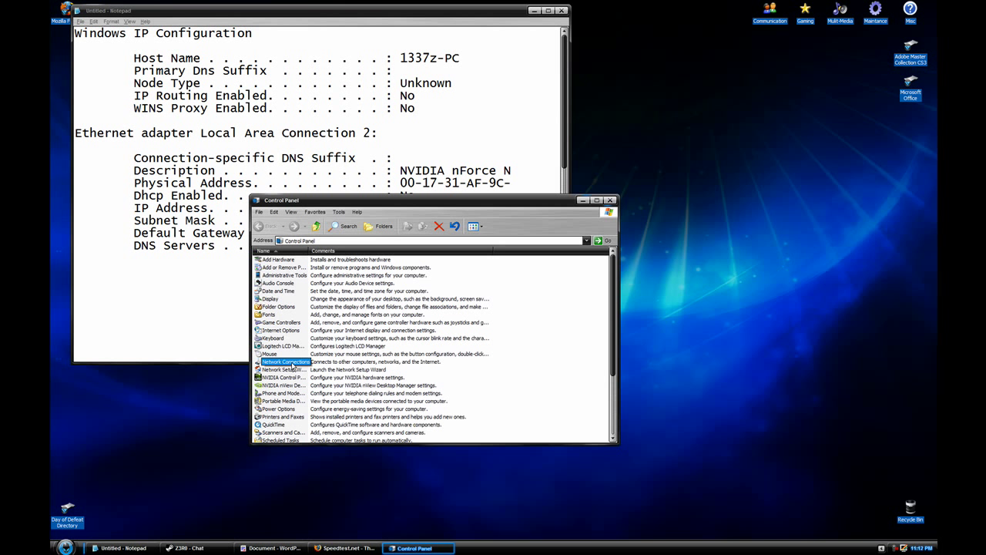
double_click(293, 363)
left_click_drag(374, 204, 531, 134)
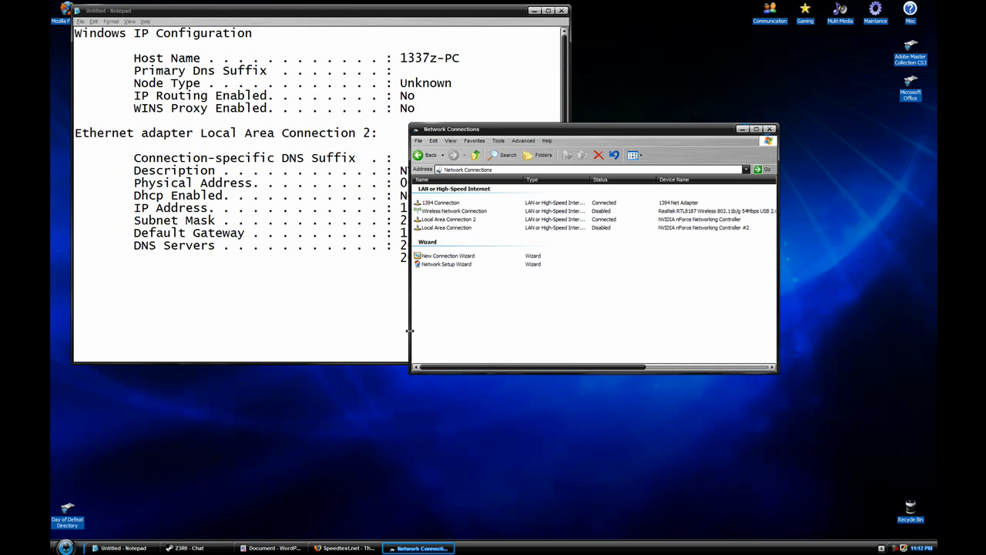
Show Local Area Connection 2's TCP/IP properties: static IP 192.168.0.112, gateway 192.168.0.1, OpenDNS servers
left_click(467, 230)
left_click(464, 219)
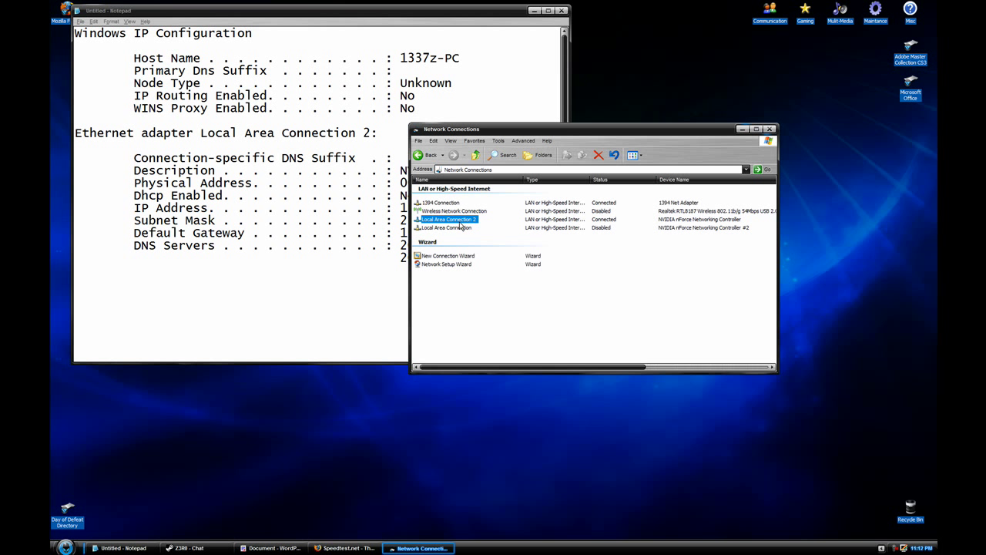
left_click(461, 230)
left_click(463, 220)
right_click(451, 222)
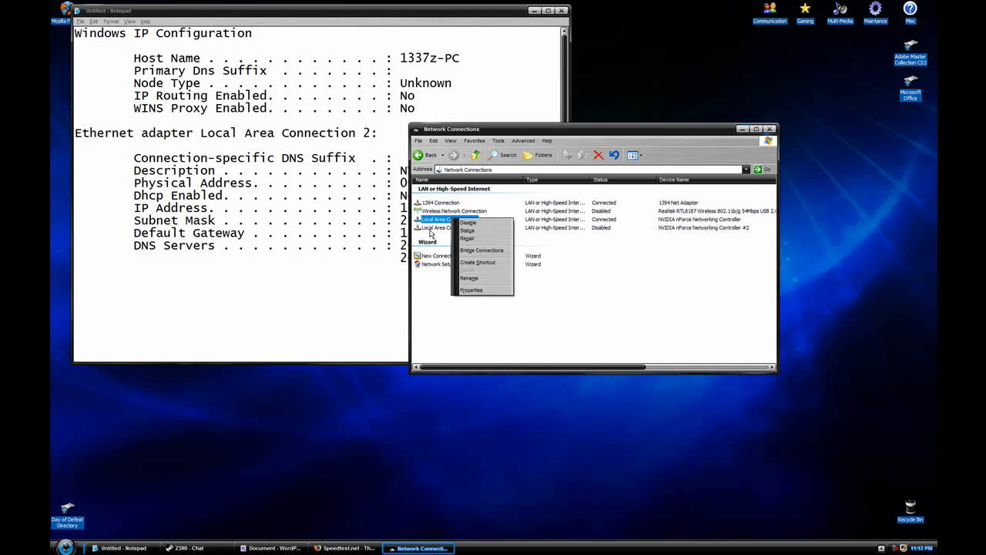
left_click(469, 290)
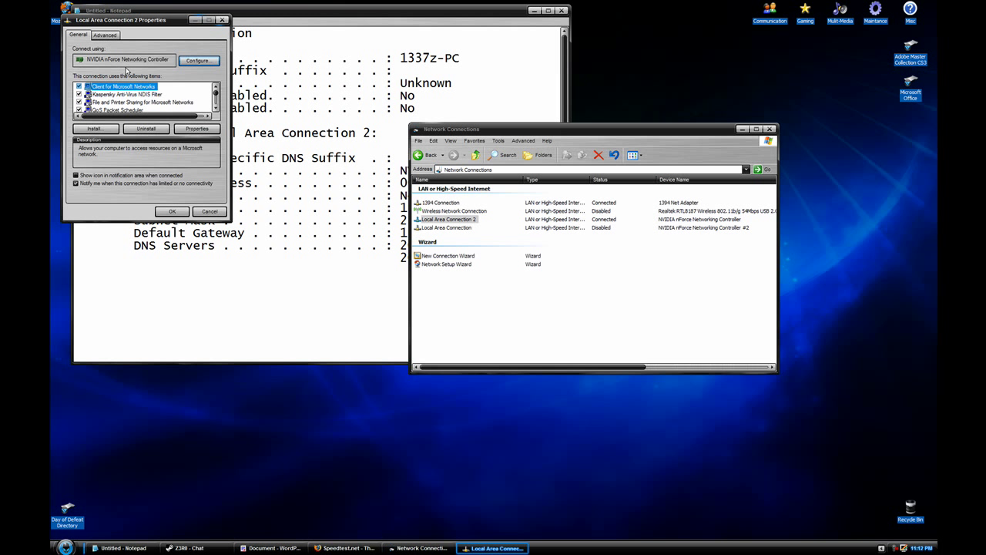
scroll(217, 99, "down", 2)
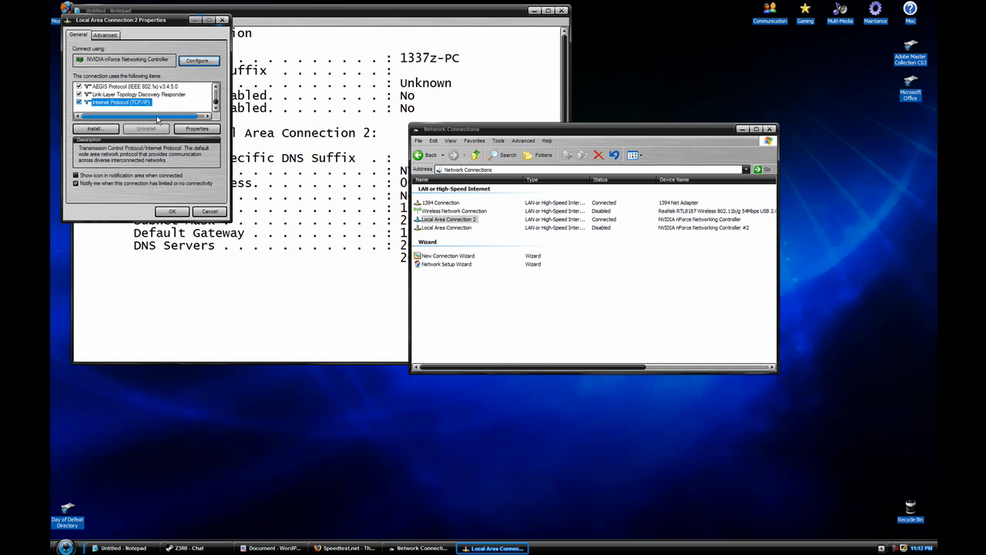
left_click(197, 128)
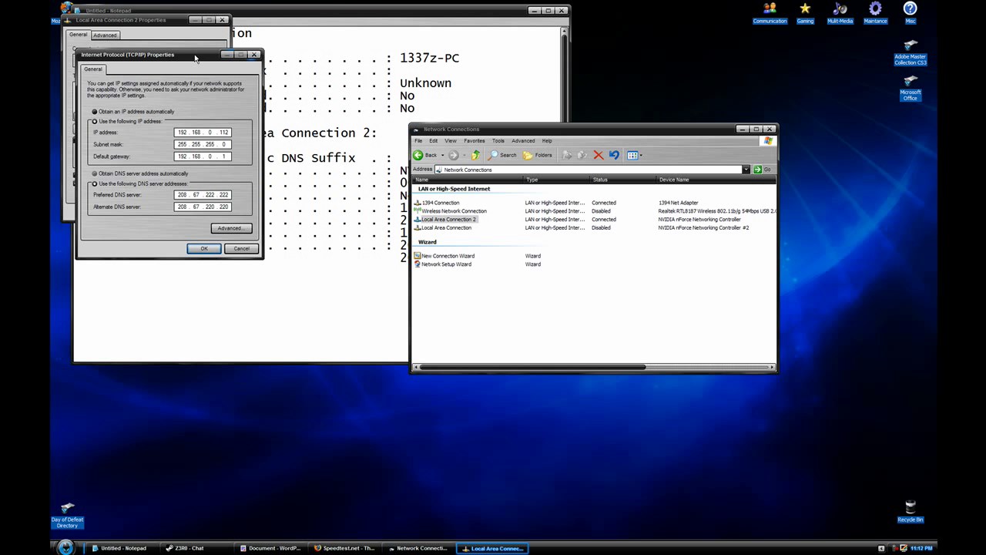
left_click_drag(195, 58, 657, 204)
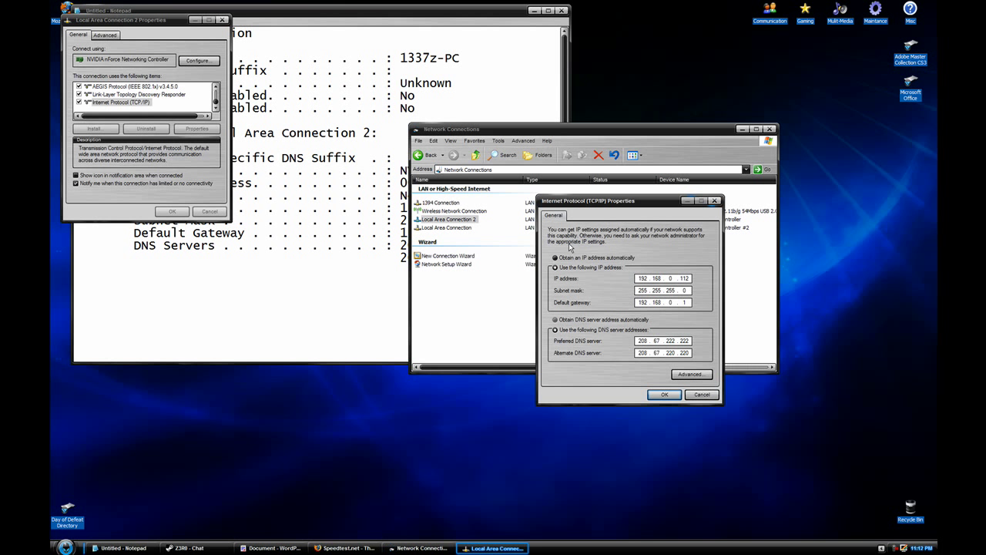
Type 192.169.0.12 on a new line below the IP configuration in Notepad
left_click(455, 73)
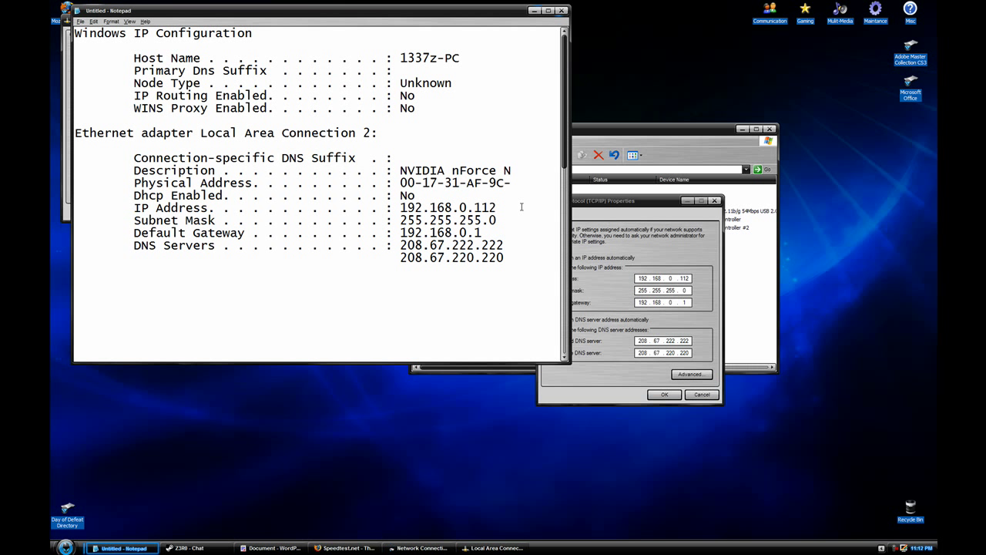
left_click_drag(502, 209, 399, 208)
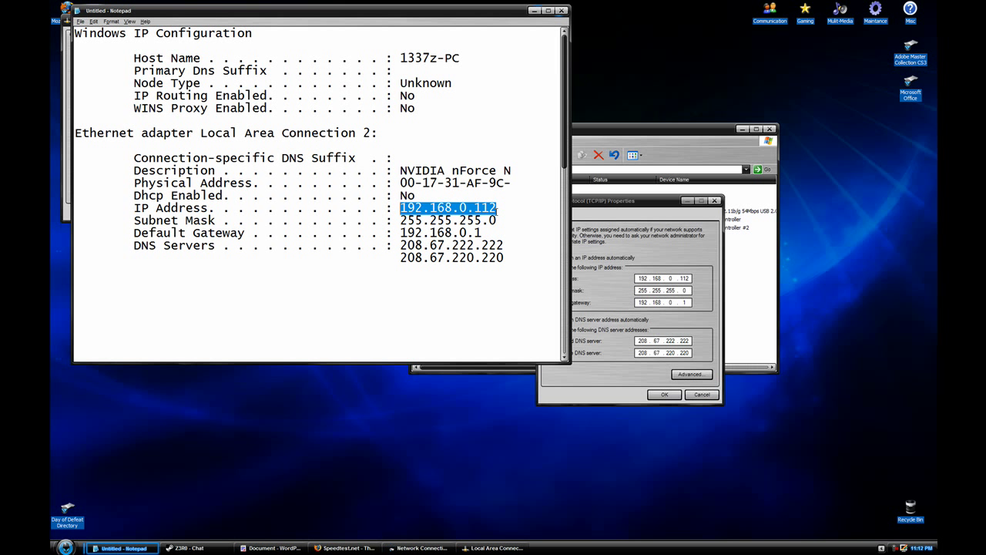
left_click(497, 208)
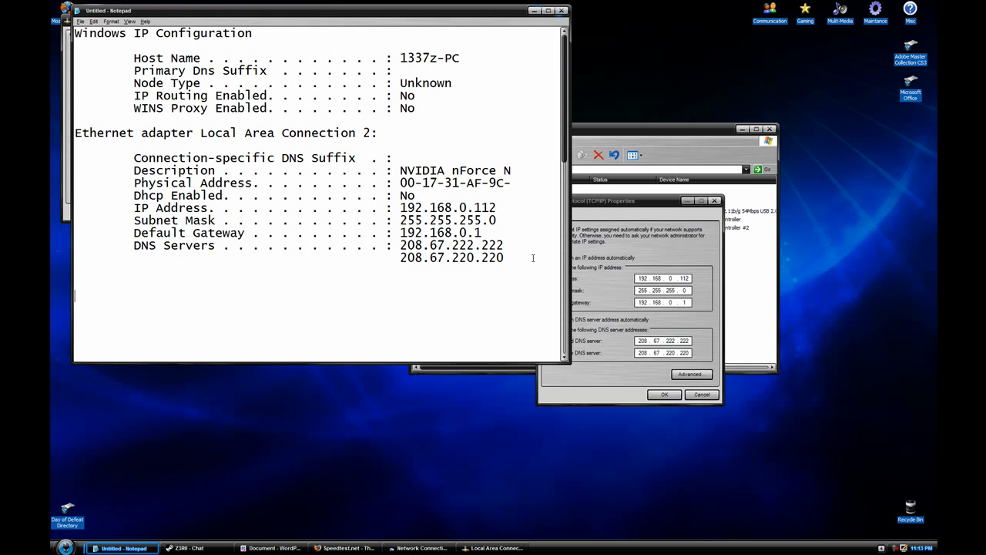
type("192.169.0.12")
key("Return")
Duplicate that address and edit the copy to 192.169.0.120, then return to the TCP/IP properties
left_click_drag(171, 299, 74, 295)
key("ctrl+c")
left_click(199, 306)
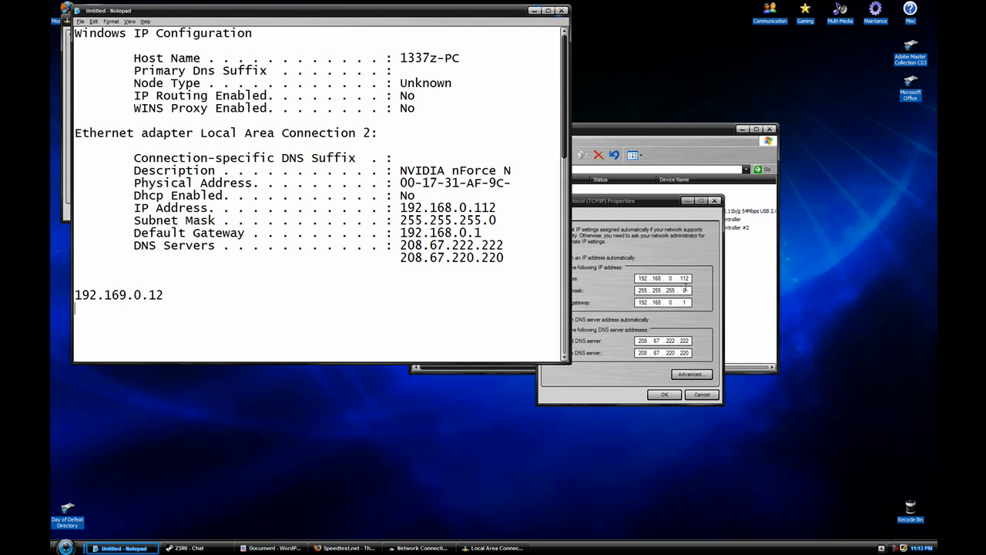
key("ctrl+v")
key("BackSpace")
type("10")
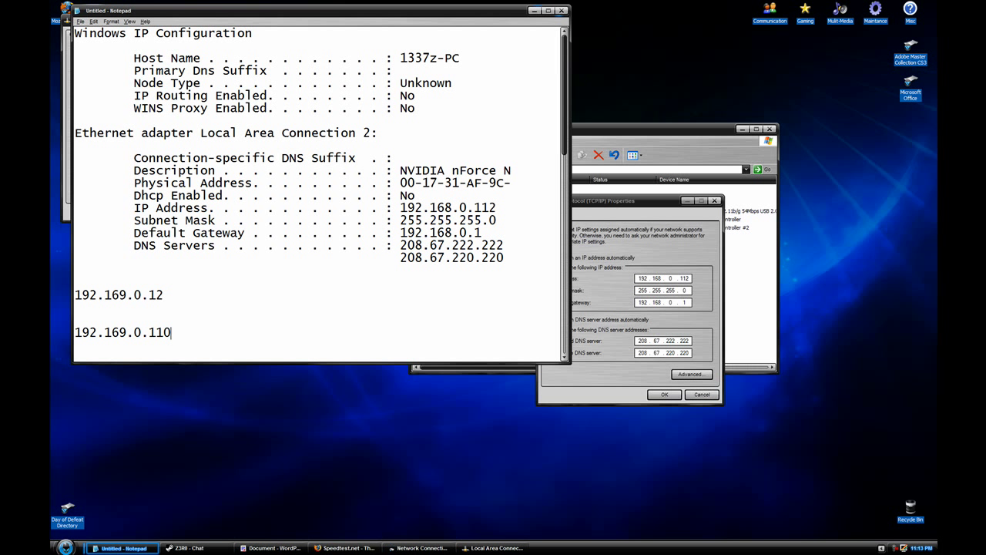
key("BackSpace")
key("BackSpace")
type("20")
left_click_drag(181, 333, 58, 333)
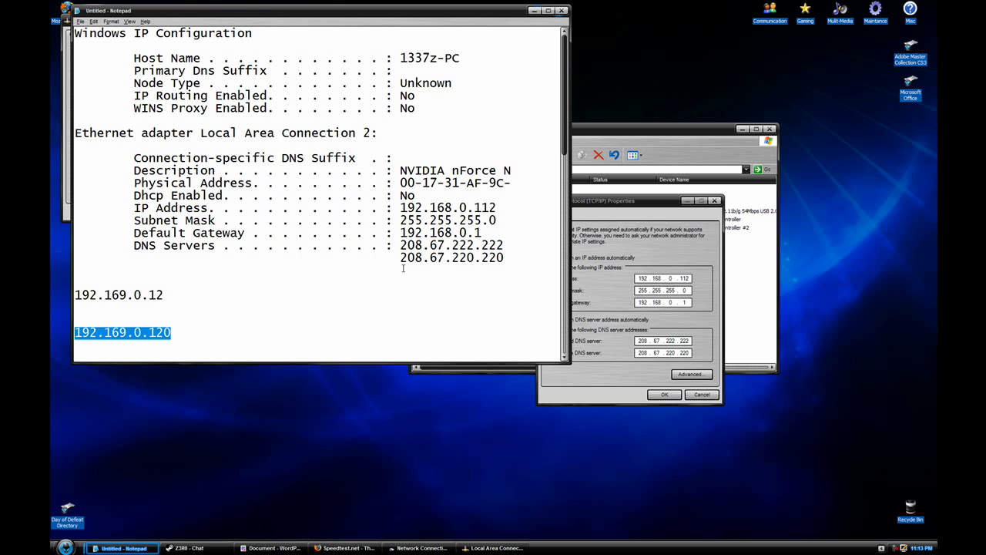
left_click(640, 202)
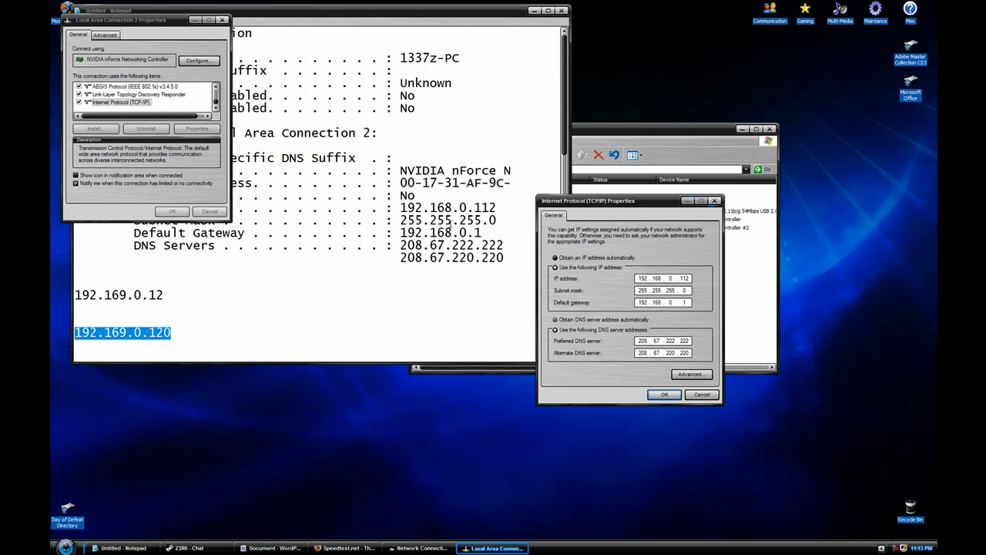
Compare the dialog's IP address, subnet mask and gateway 192.168.0.1 against the Notepad listing
double_click(683, 278)
left_click(431, 220)
left_click_drag(176, 220, 501, 221)
left_click(501, 220)
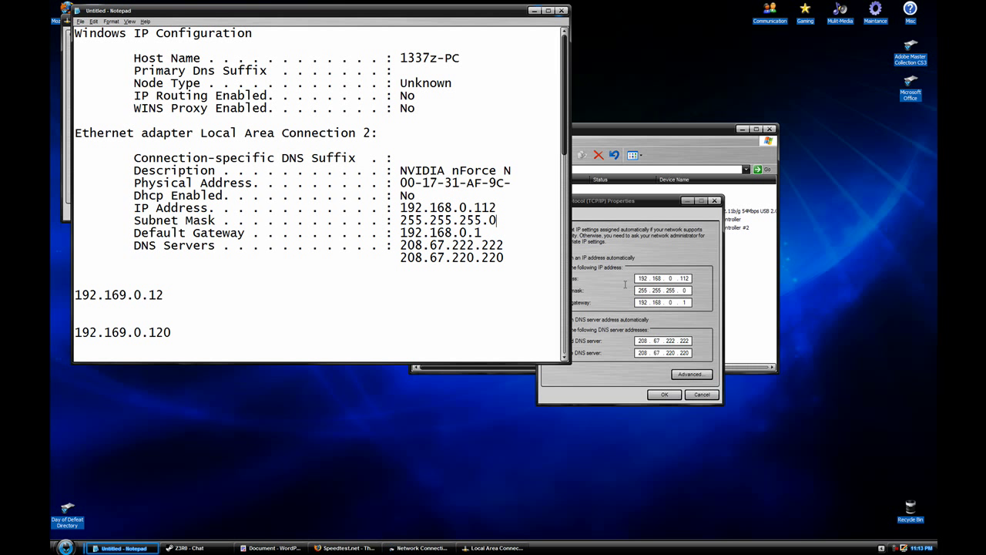
left_click(606, 307)
left_click(422, 216)
left_click_drag(401, 232, 495, 231)
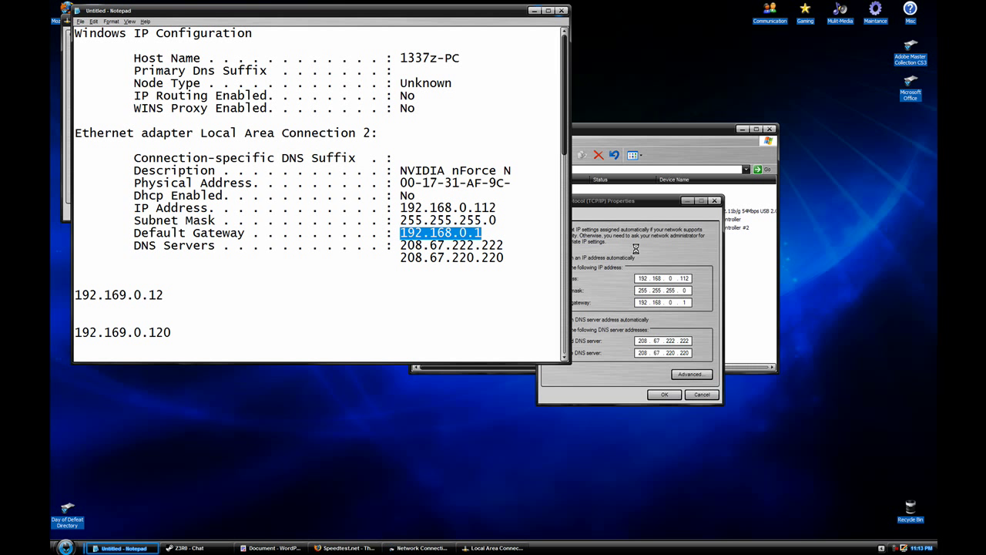
left_click(636, 199)
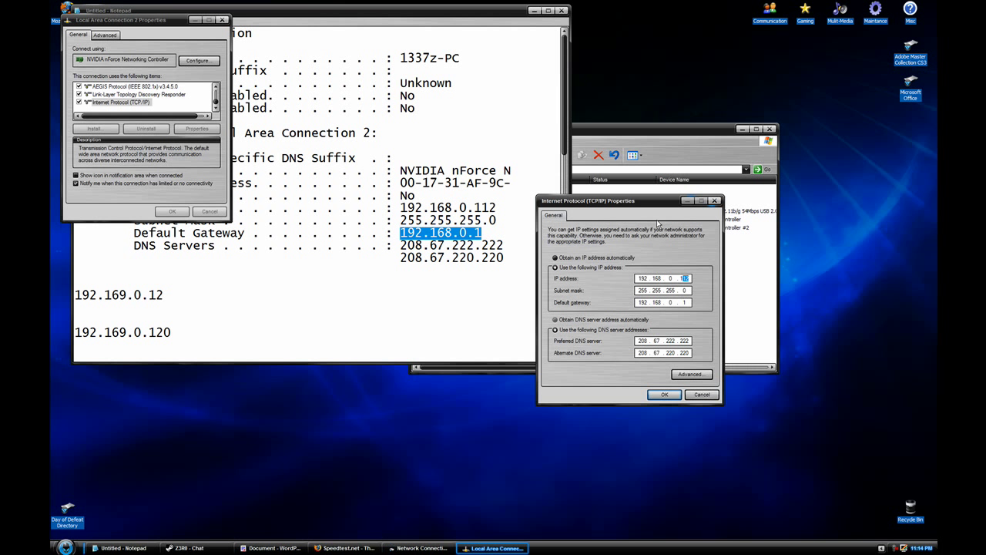
Check the preferred DNS server octets, then park the dialog to the right of Notepad
left_click_drag(659, 202, 476, 201)
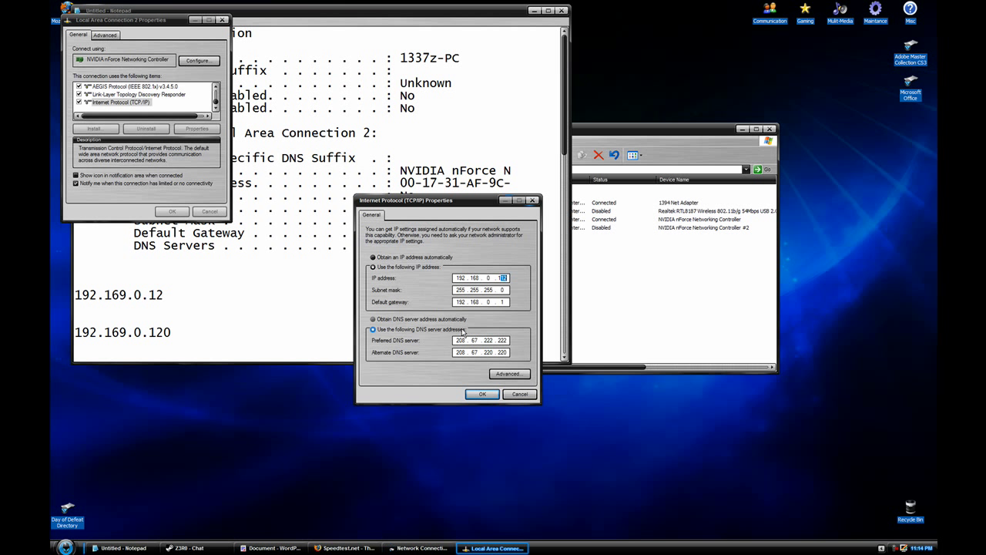
double_click(459, 340)
double_click(501, 340)
double_click(484, 340)
double_click(461, 340)
left_click_drag(408, 200, 672, 181)
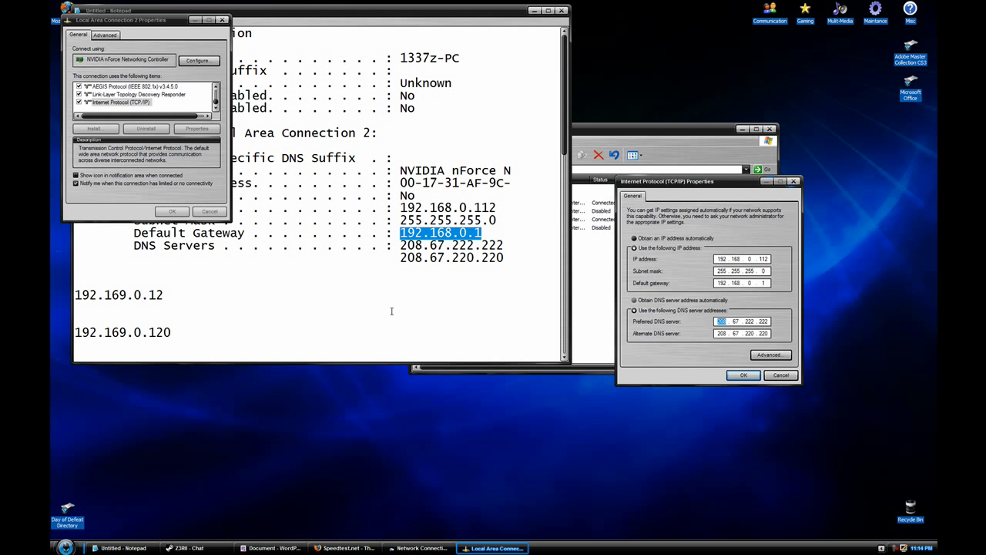
left_click(231, 343)
Type 208.67.222.222 and 220.220 on two new lines in Notepad
type("20")
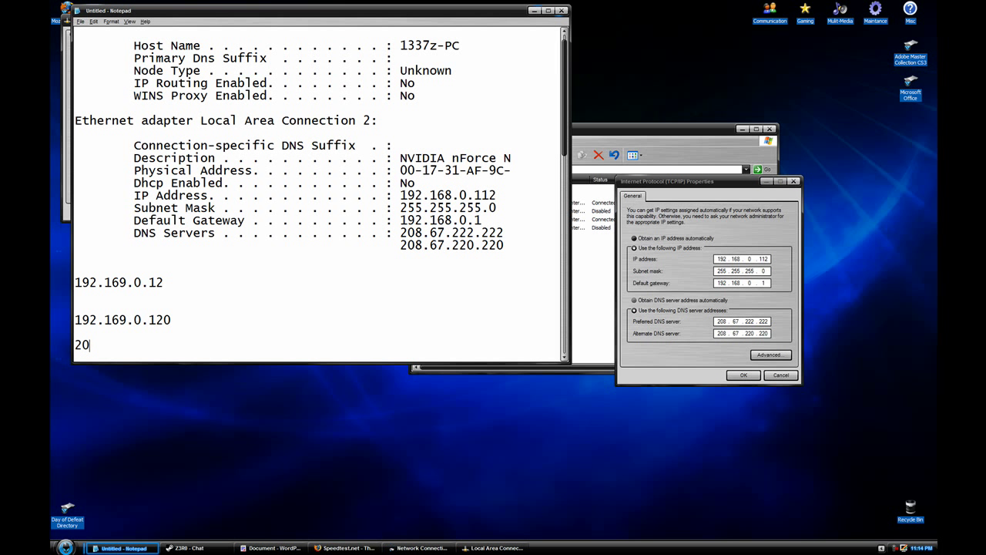
type("8.67.222")
key("Return")
type("2")
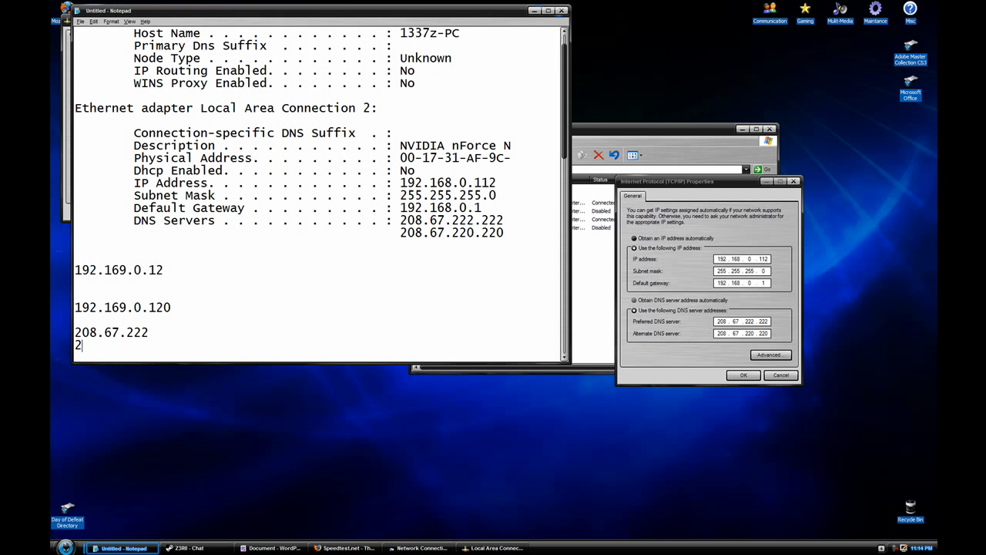
type("20.220")
left_click(220, 329)
type(".222")
Copy the 208.67. prefix to complete 208.67.220.220, then confirm the TCP/IP settings with OK
left_click_drag(122, 329, 75, 332)
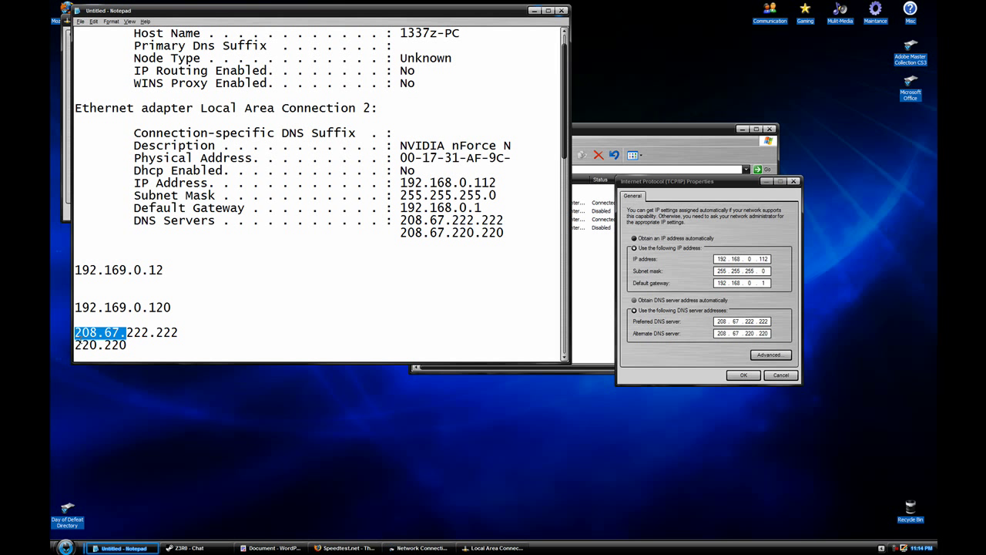
key("ctrl+c")
key("Down")
key("ctrl+v")
key("Up")
key("Home")
key("shift+Down")
key("shift+End")
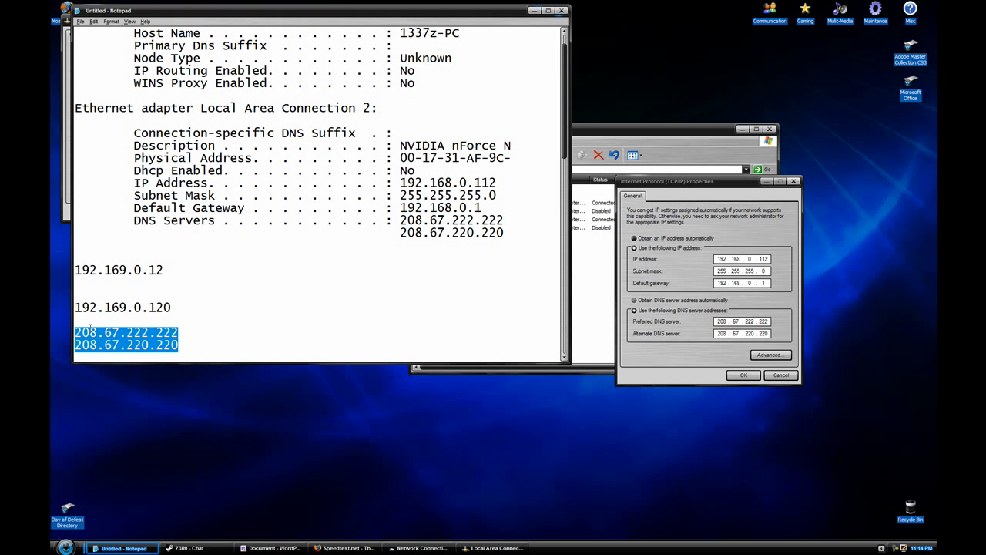
left_click(201, 342)
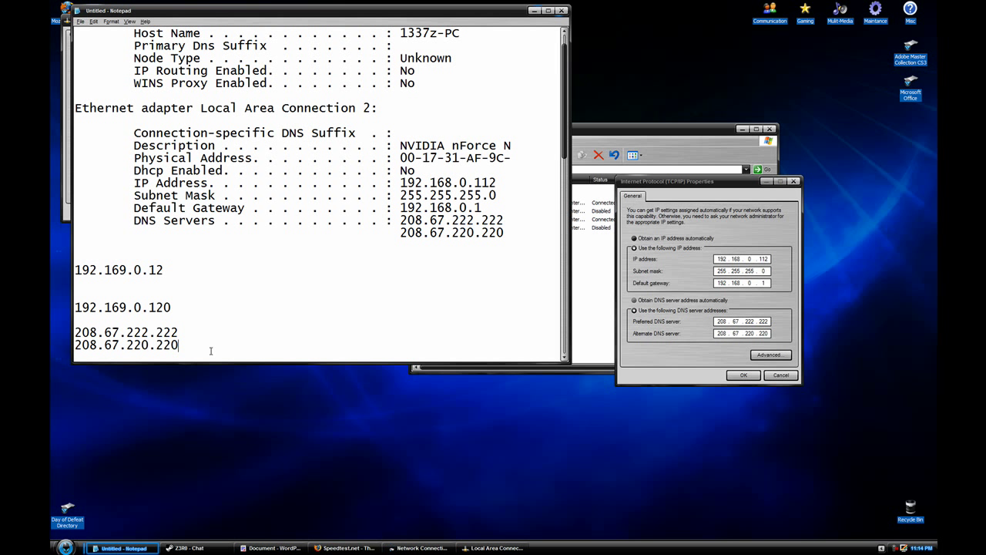
scroll(201, 340, "down", 1)
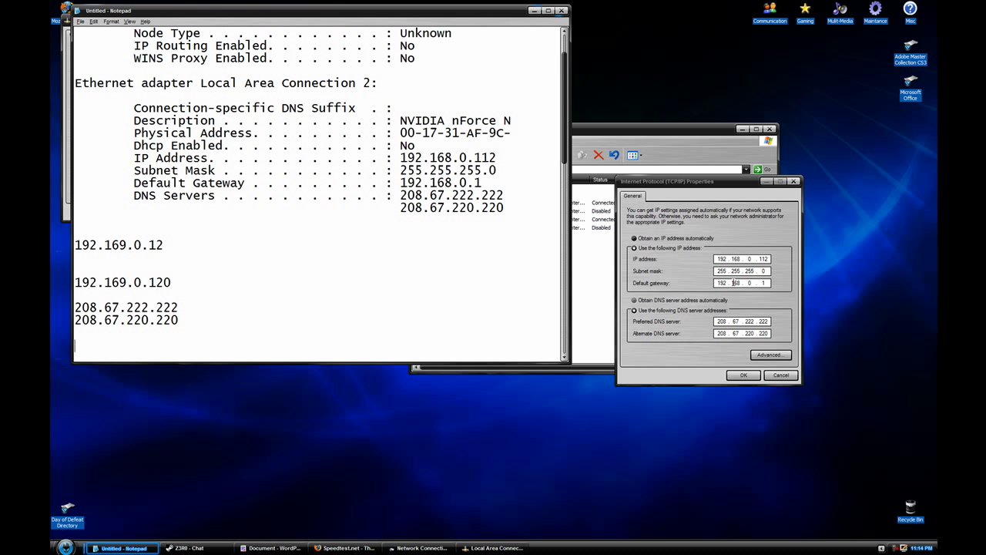
left_click(742, 376)
Close the connection properties and move the Notepad window toward the screen centre
left_click(222, 215)
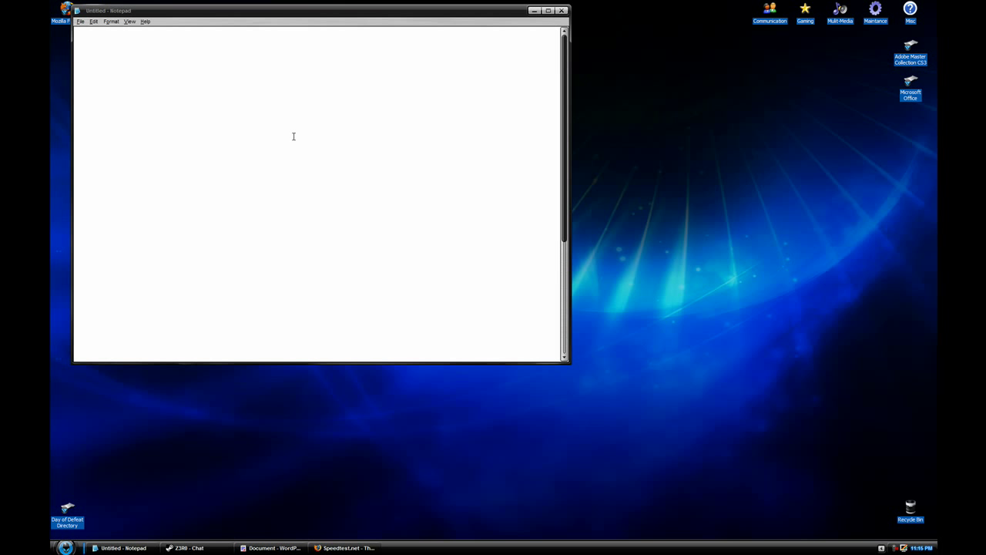
left_click(352, 88)
left_click_drag(378, 12, 561, 98)
Write the line 'Slow -' in the note with blank lines below it
key("Return")
key("Return")
key("Return")
key("Return")
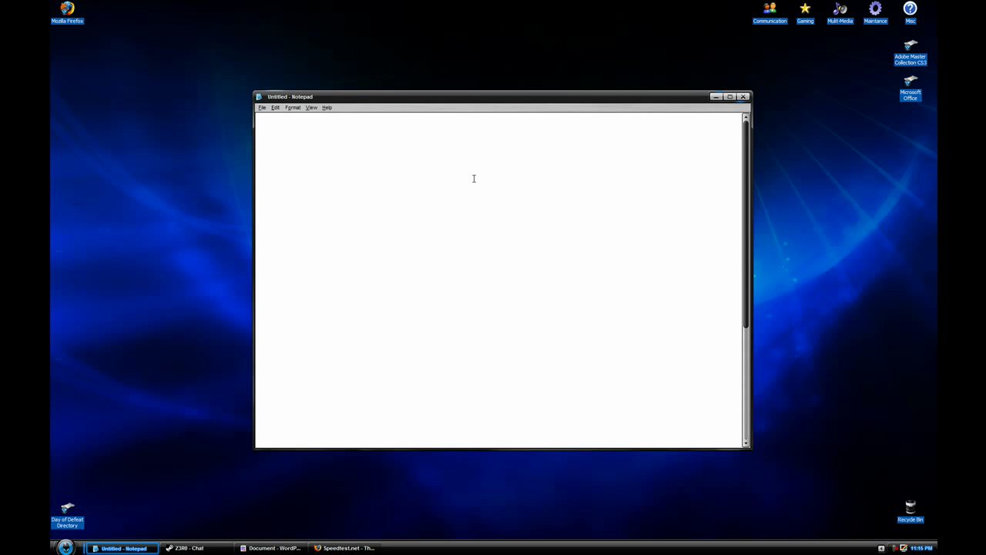
key("BackSpace")
key("BackSpace")
key("BackSpace")
key("BackSpace")
key("Return")
type("sl")
key("BackSpace")
key("BackSpace")
type("sL")
key("BackSpace")
key("BackSpace")
type("Slow -")
key("Return")
key("Return")
key("BackSpace")
key("Return")
Add 14,400 and 1,200 as the first two lines above 'Slow -'
left_click(288, 122)
key("Home")
key("Return")
key("Up")
key("Return")
key("Up")
type("14,")
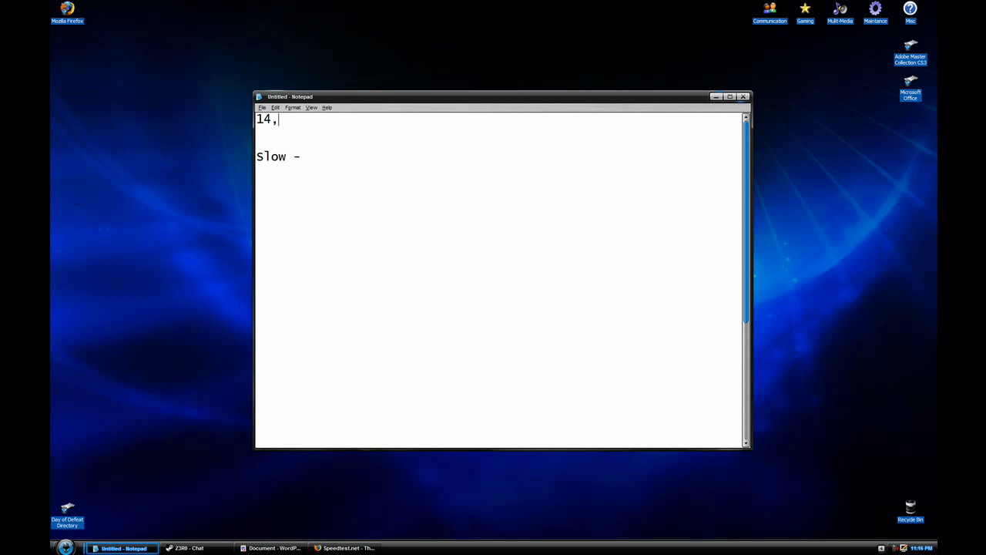
type("400")
key("Return")
type("1,200")
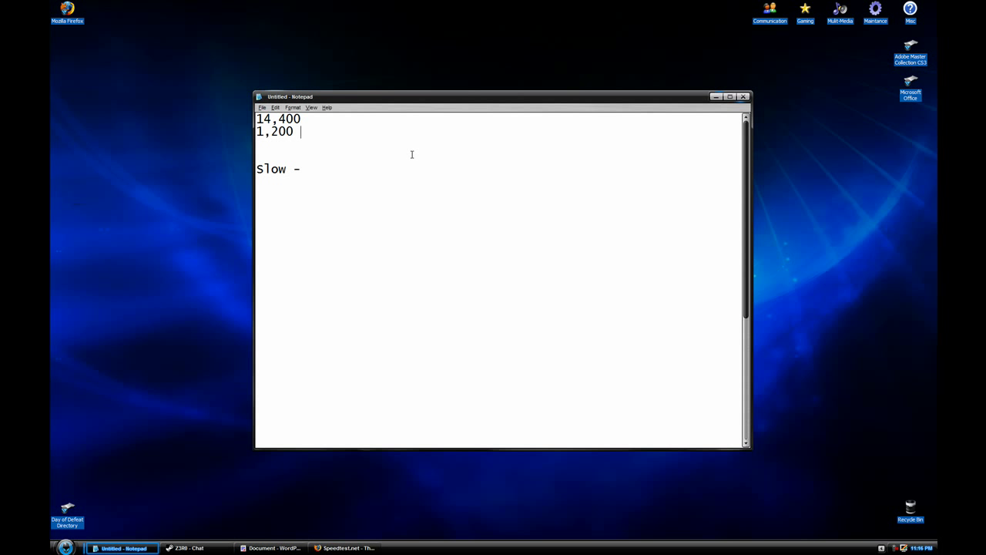
key("Return")
key("Return")
Trim the gap above 'Slow -' to one blank line and scroll to the TCP Optimizer and Level Lord links
left_click(429, 231)
scroll(546, 308, "down", 1)
scroll(543, 300, "up", 1)
left_click_drag(329, 197, 264, 192)
left_click(265, 174)
key("BackSpace")
key("BackSpace")
key("BackSpace")
scroll(332, 162, "down", 3)
scroll(332, 162, "up", 3)
scroll(359, 235, "down", 5)
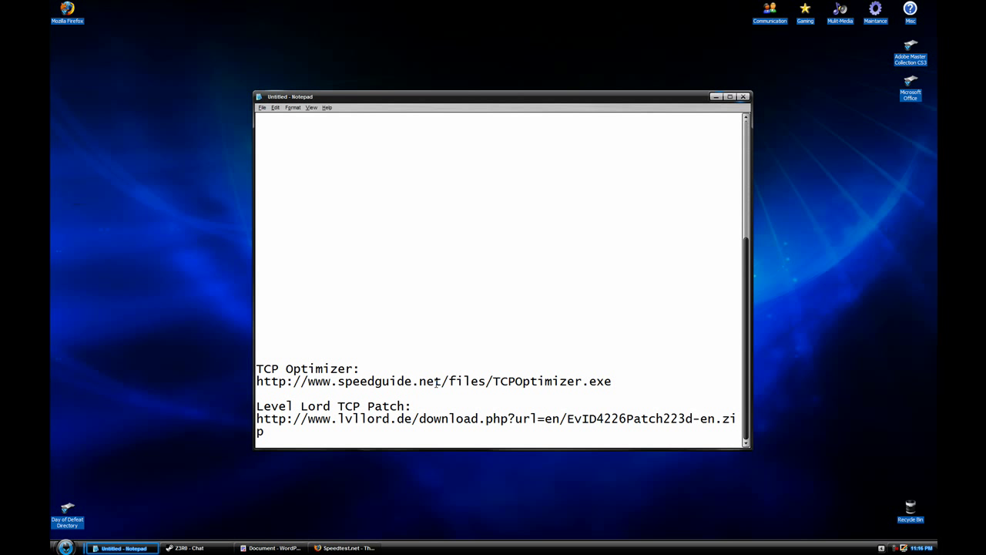
left_click_drag(614, 382, 232, 388)
left_click(338, 418)
left_click_drag(359, 368, 238, 374)
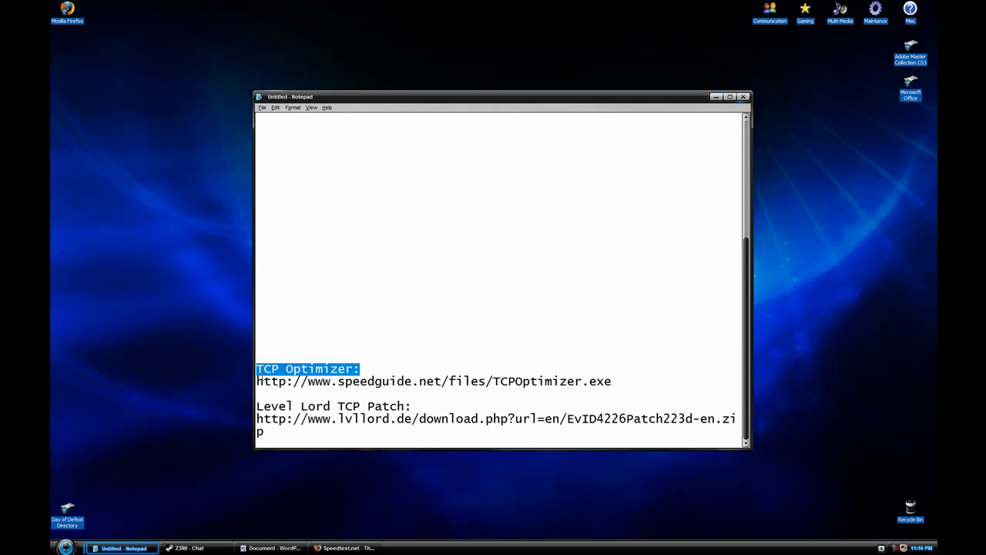
left_click_drag(373, 369, 308, 369)
left_click_drag(611, 380, 233, 383)
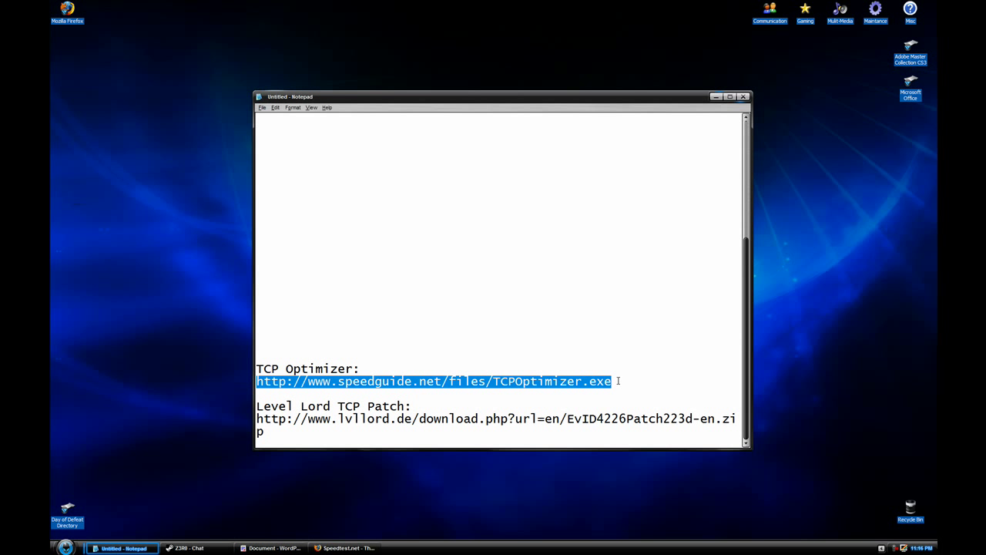
left_click(633, 364)
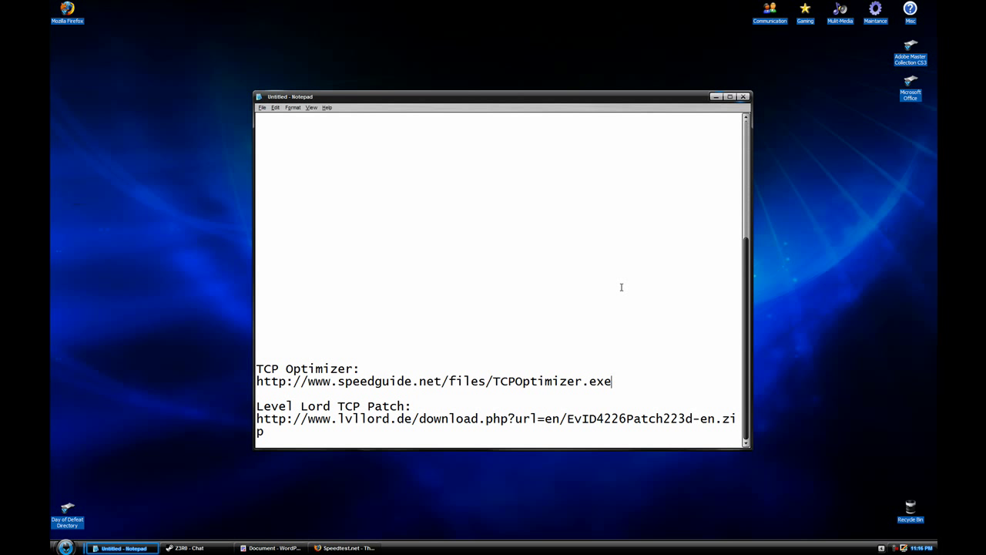
left_click_drag(616, 384, 241, 380)
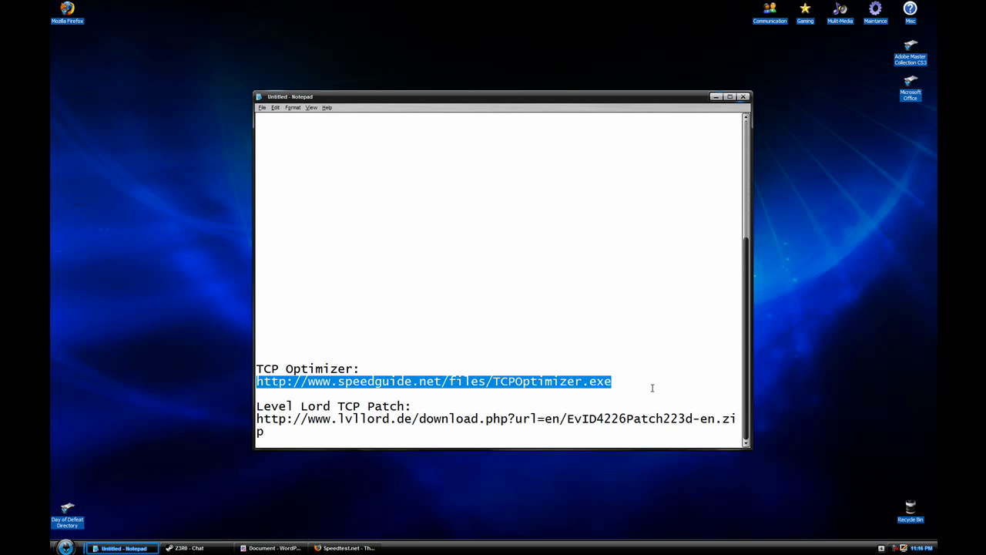
left_click_drag(652, 388, 245, 390)
Launch TCPOptimizer from Maintance > Optimization and arrange it beside the Notepad notes
double_click(875, 10)
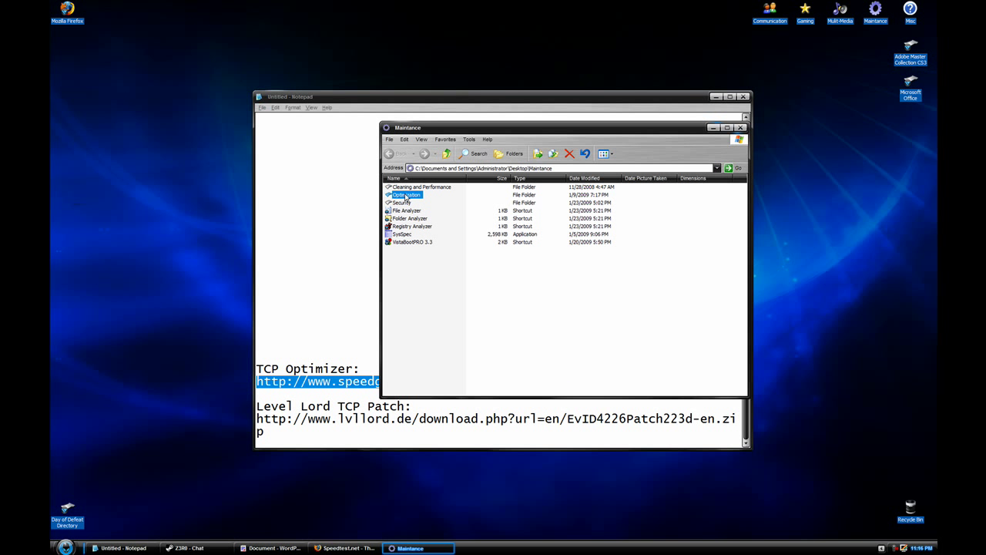
double_click(408, 194)
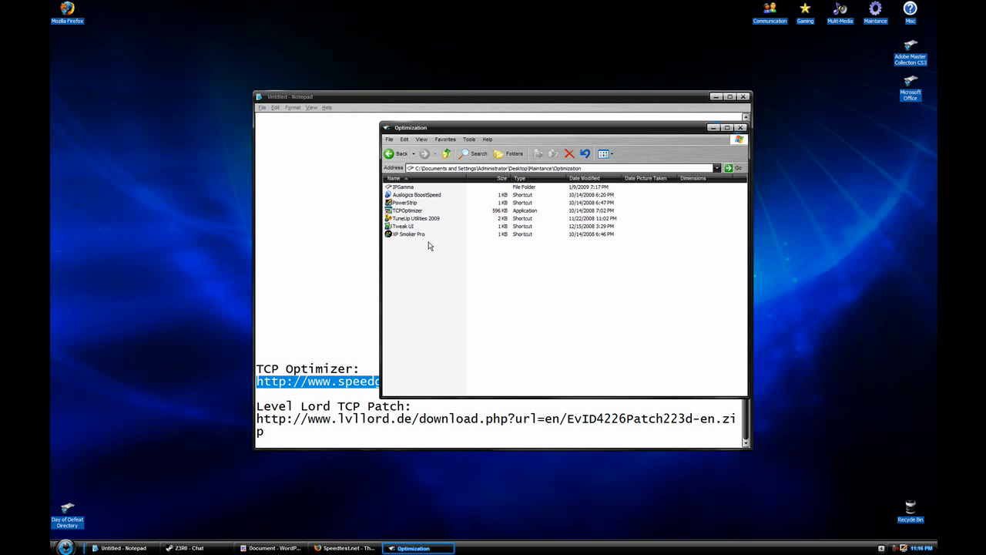
double_click(423, 213)
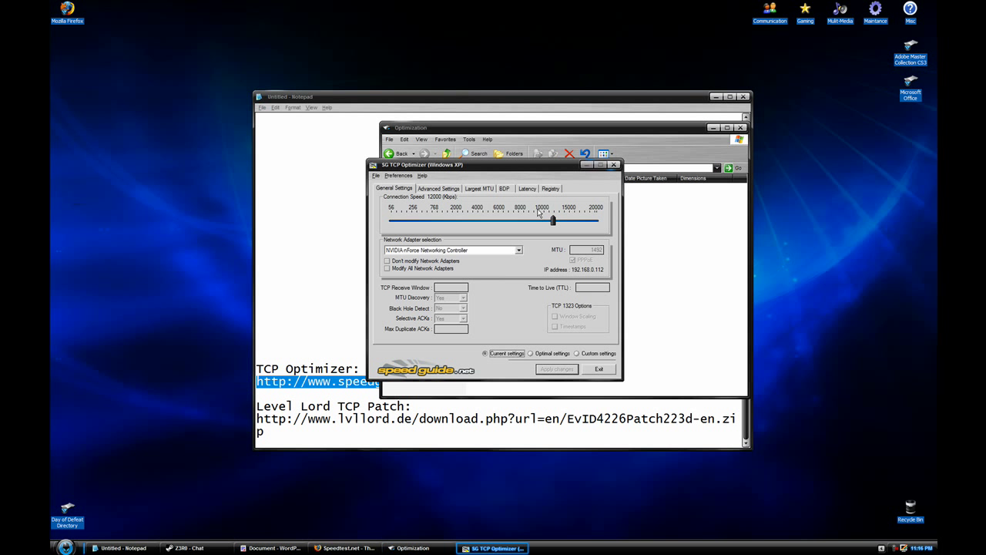
left_click_drag(562, 164, 299, 54)
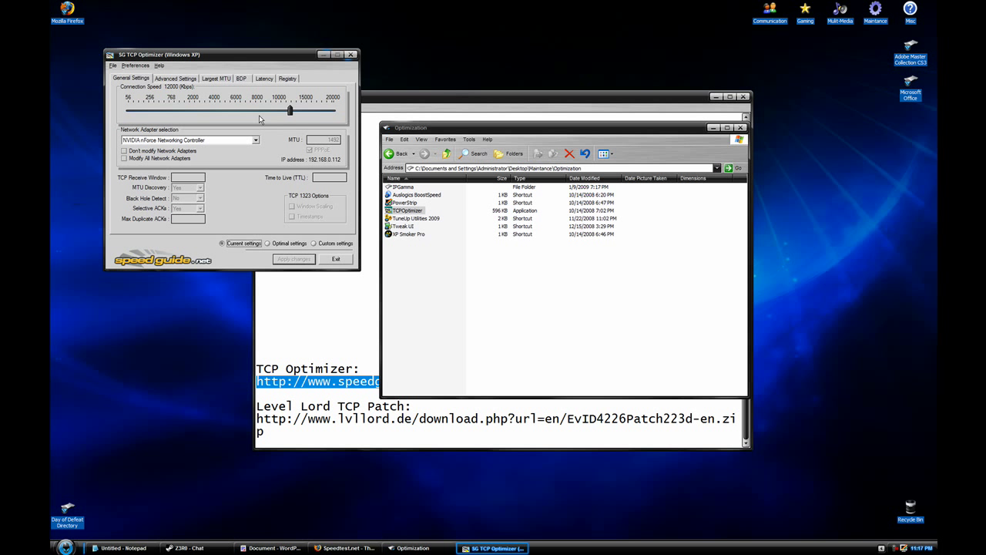
left_click(422, 99)
scroll(321, 135, "up", 5)
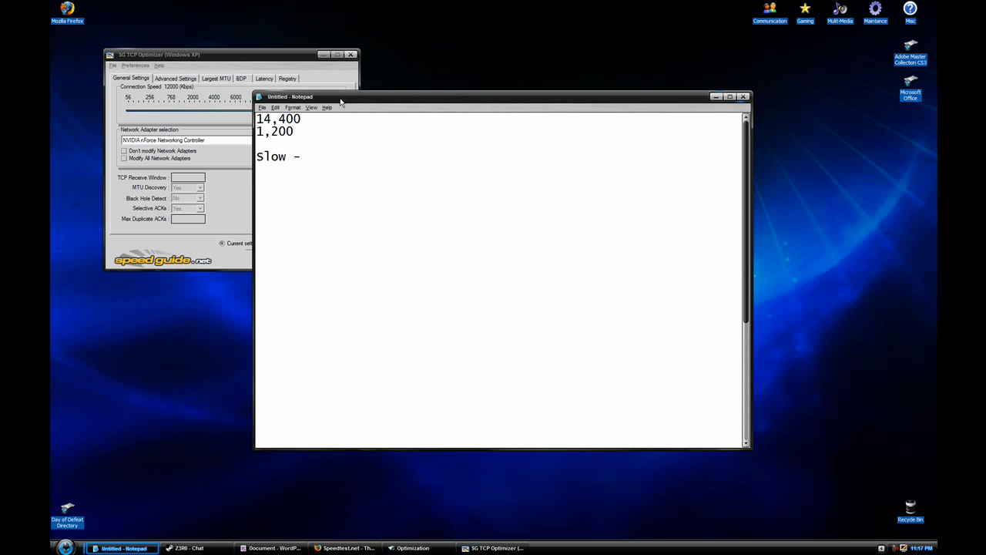
left_click_drag(341, 102, 472, 134)
left_click(296, 69)
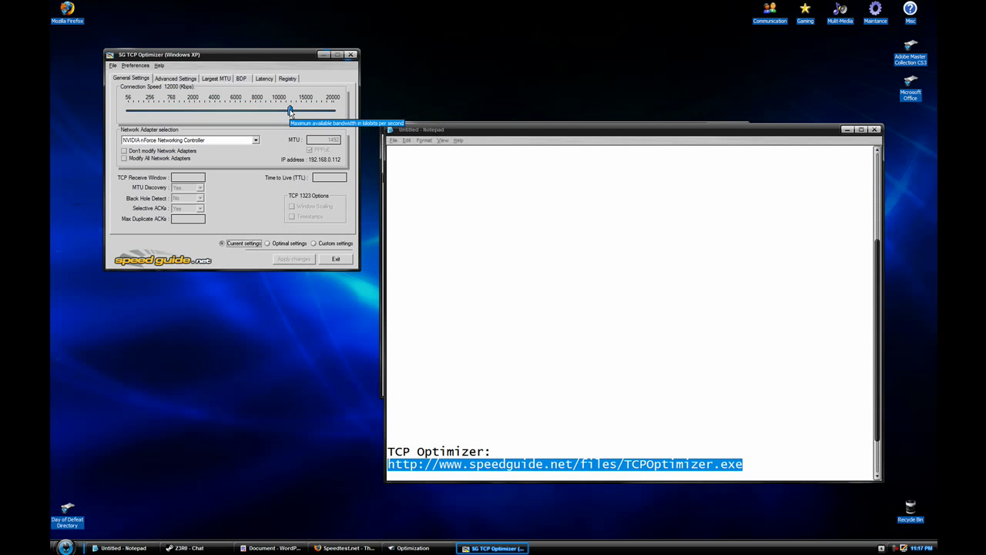
Set 14000 Kbps, Optimal settings, and the first NVIDIA nForce Networking Controller adapter
left_click(269, 243)
left_click_drag(290, 110, 303, 112)
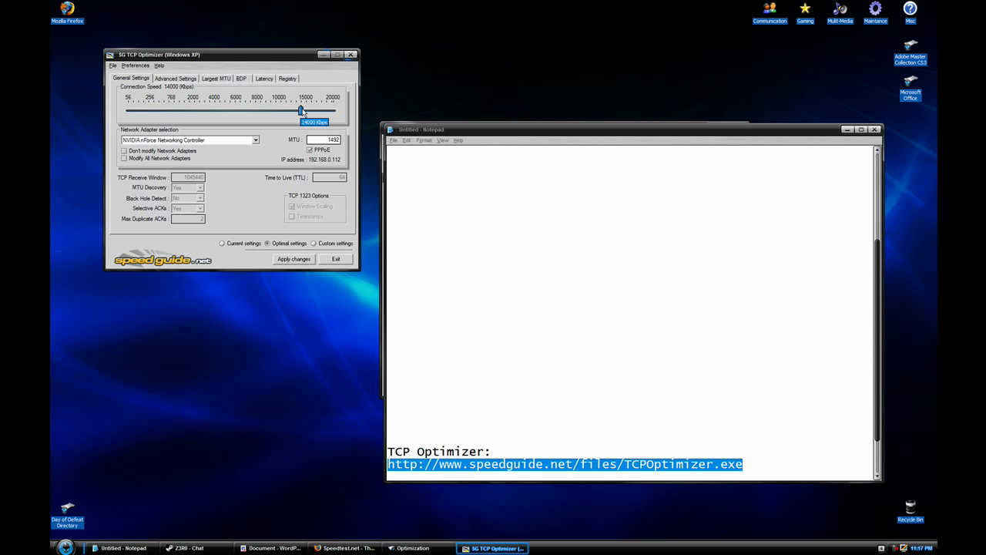
left_click_drag(305, 112, 306, 112)
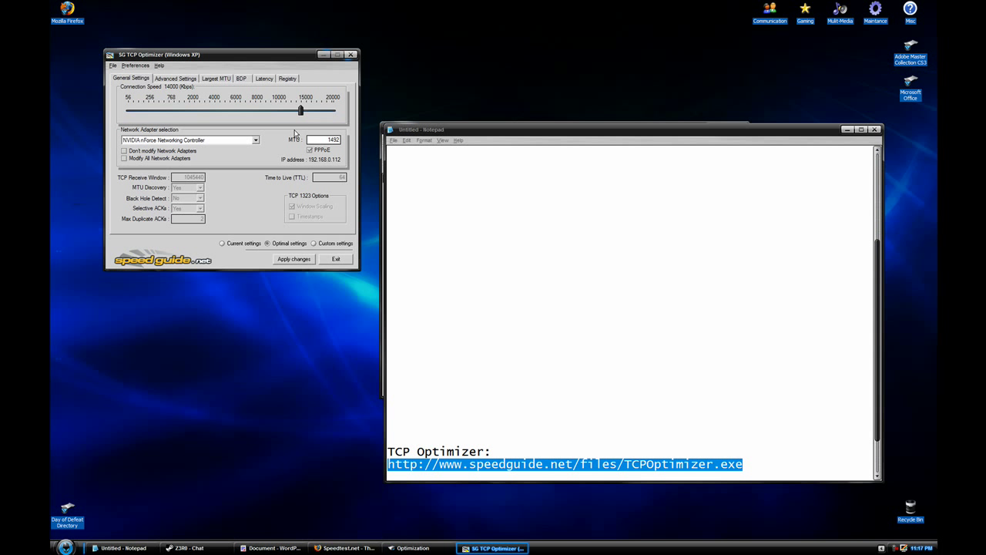
left_click(269, 245)
left_click(254, 140)
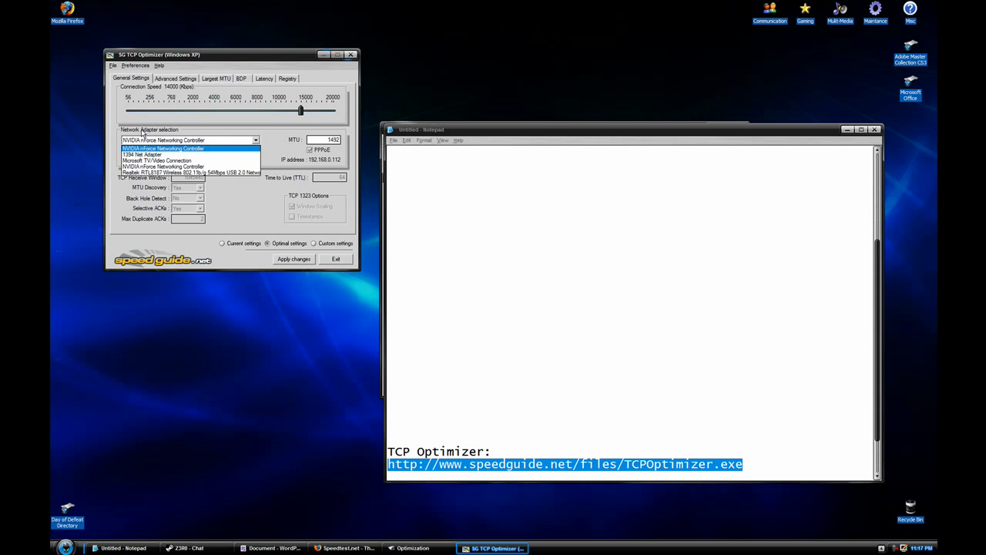
left_click(202, 166)
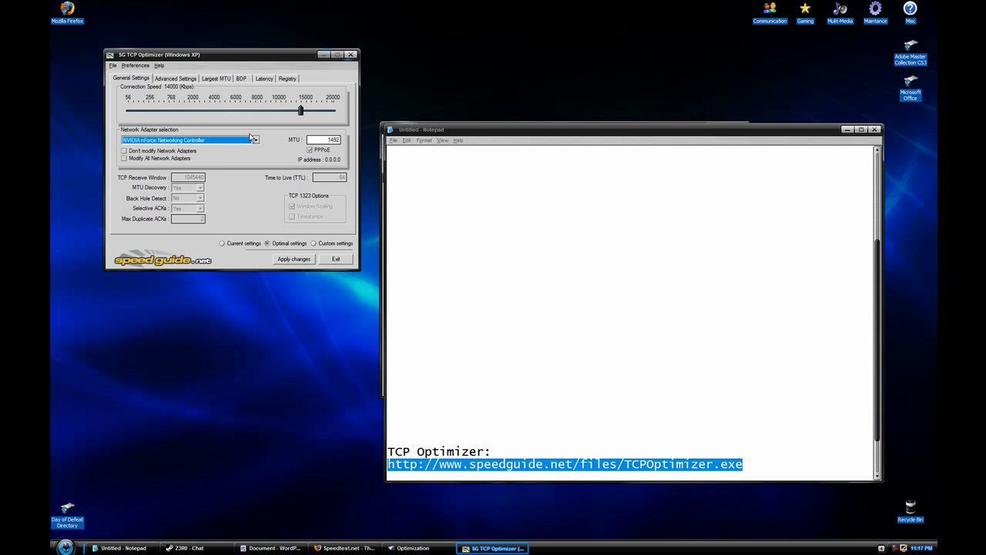
left_click(254, 140)
left_click(203, 148)
Apply the changes with a registry backup and decline rebooting now
left_click(299, 261)
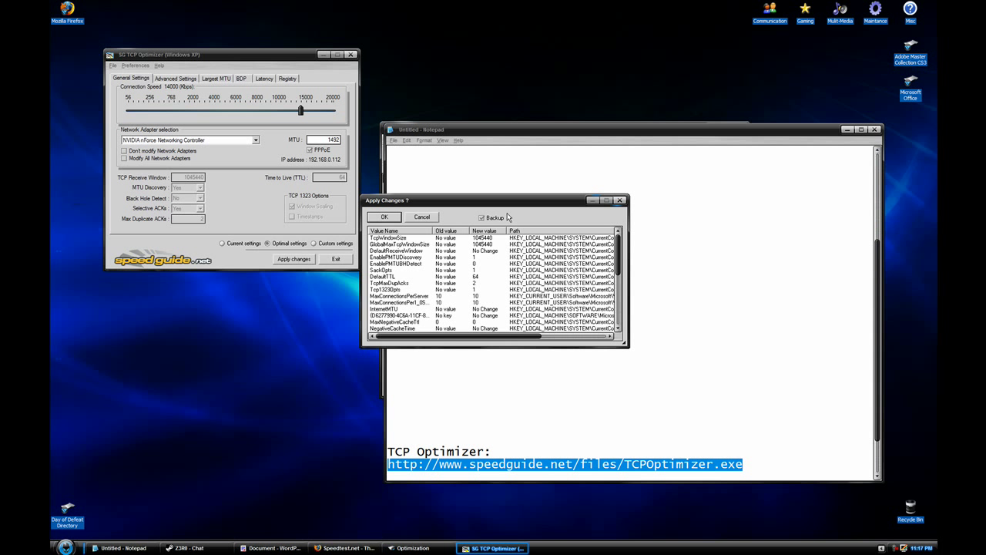
mouse_move(622, 260)
left_mouse_down()
mouse_move(621, 307)
mouse_move(620, 254)
left_mouse_up()
left_click(388, 221)
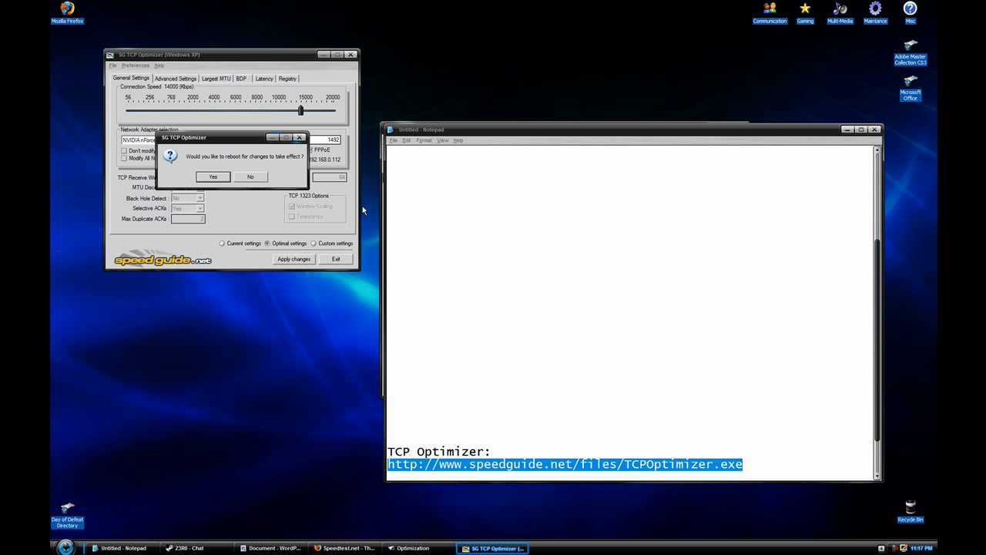
left_click(254, 179)
Close TCP Optimizer, then select the lvllord.de download URL at the end of the notes
left_click(335, 259)
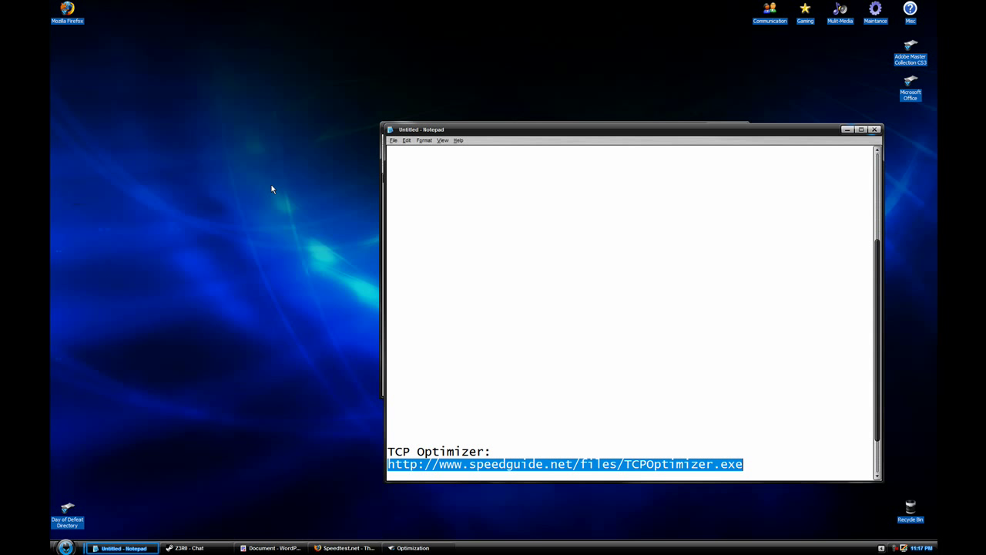
left_click(586, 213)
type("Level Lord TCP Patch: http://www.lvllord.de/download.php?url=en/EvID4226Patch223d-en.zip")
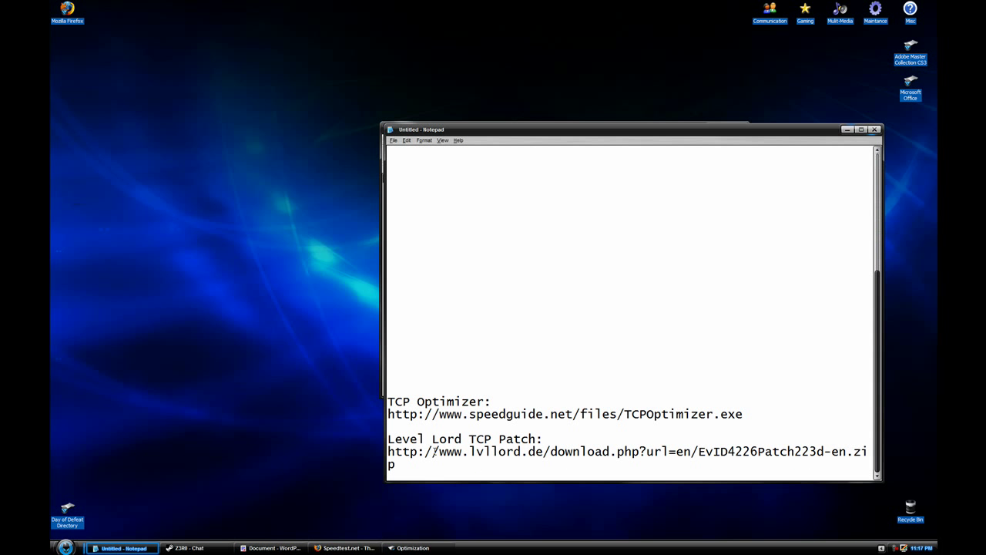
left_click_drag(428, 467, 348, 452)
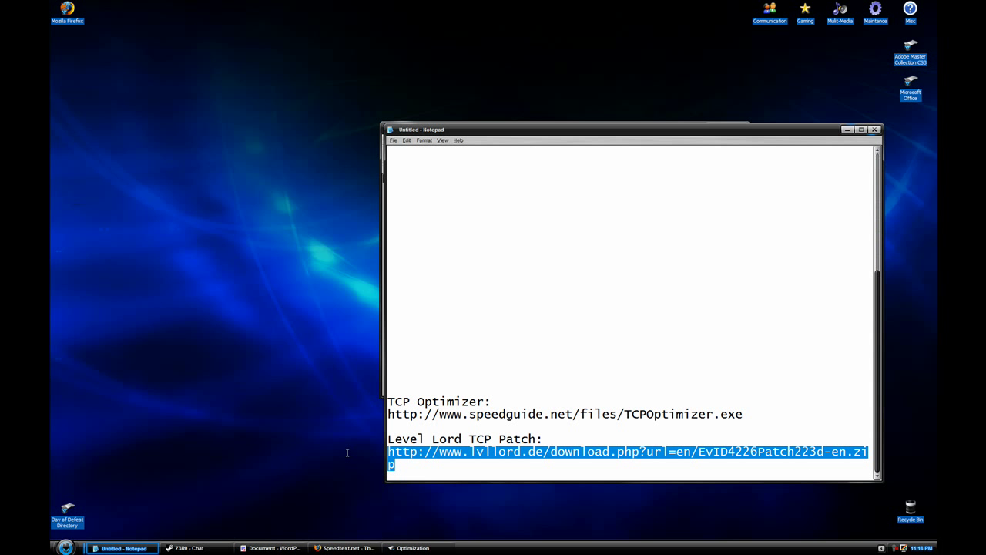
left_click_drag(544, 439, 367, 442)
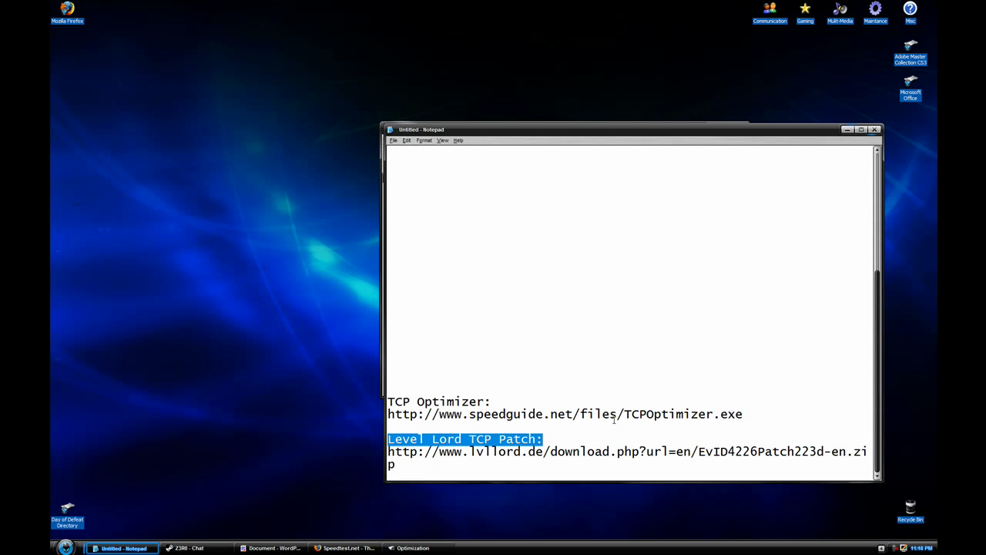
left_click(519, 470)
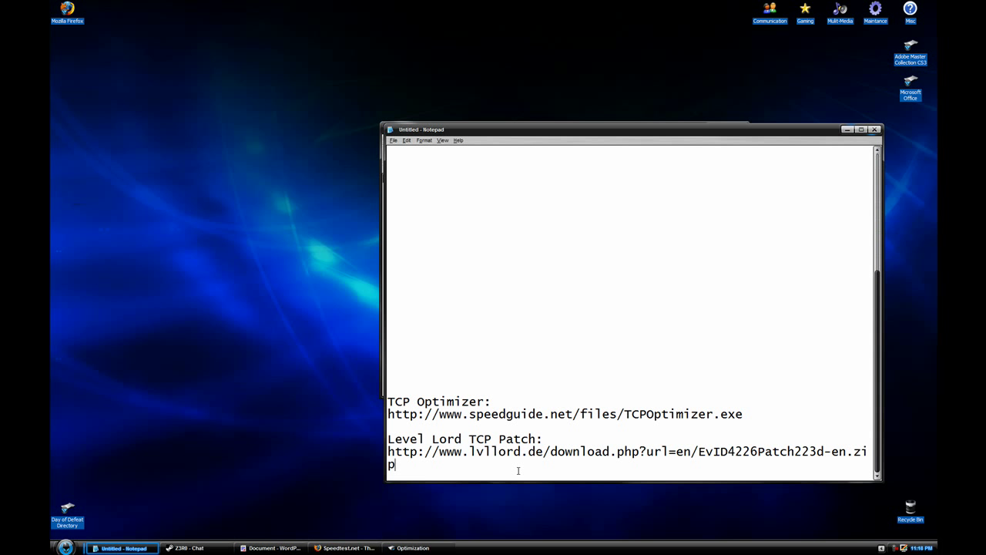
double_click(441, 468)
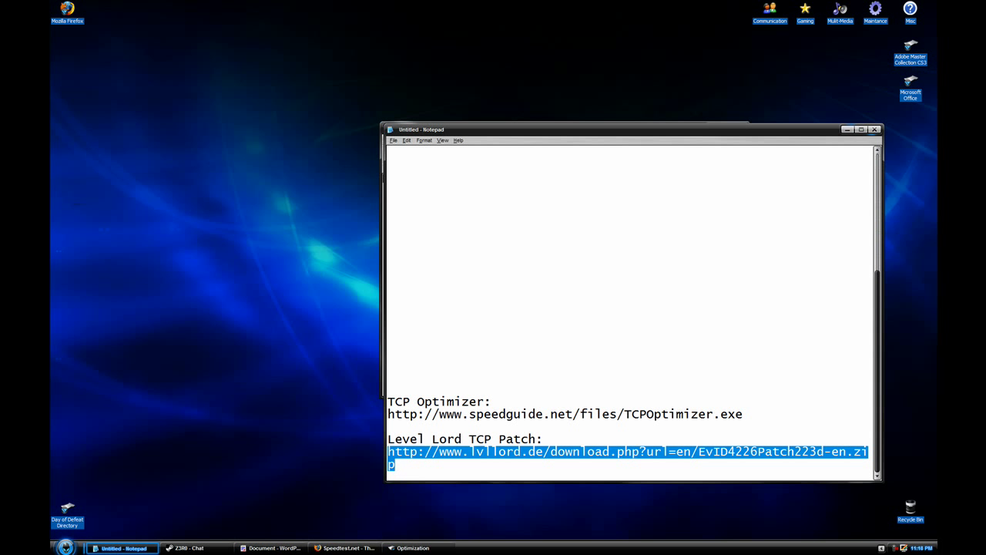
Run EvID4226Patch from the Installs folder in My Documents
left_click(65, 547)
left_click(169, 351)
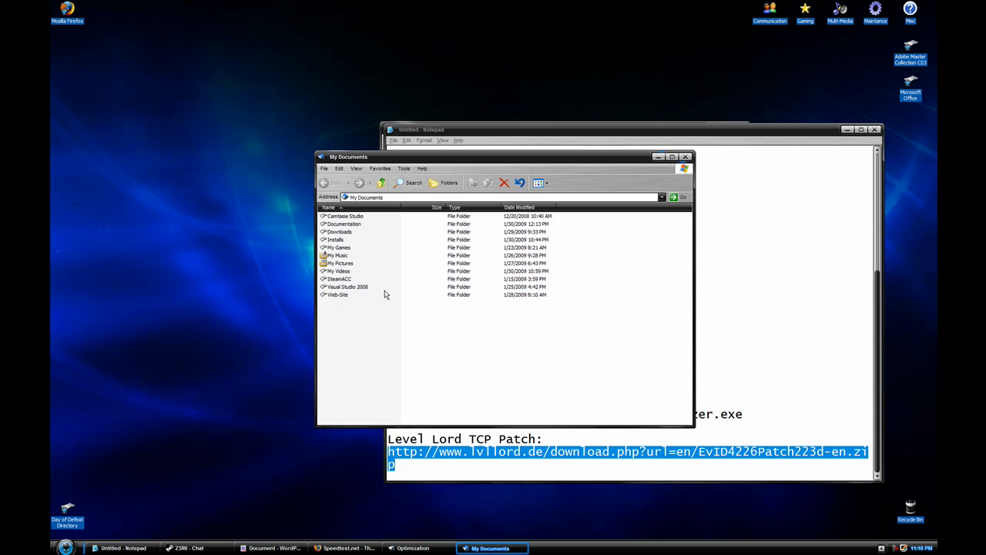
double_click(337, 240)
left_click(352, 241)
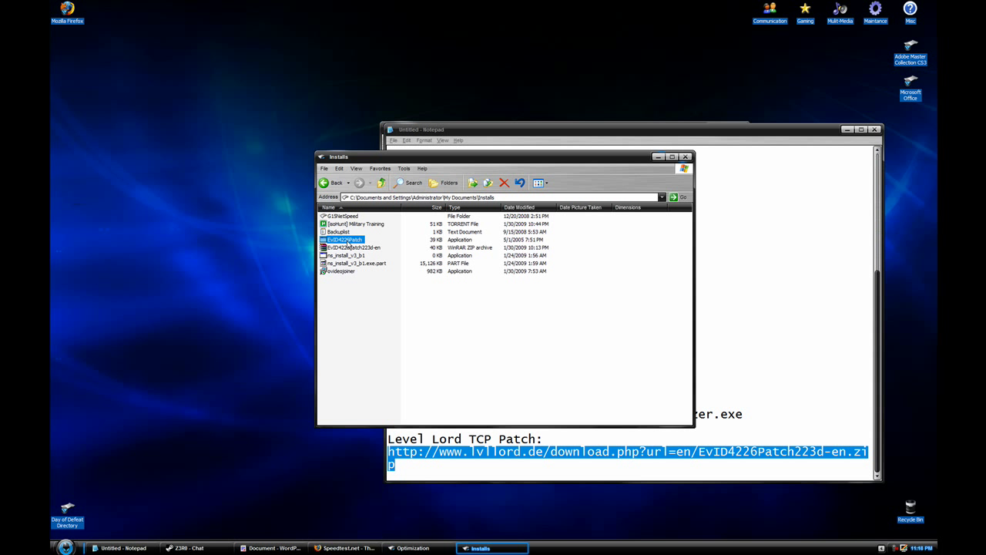
double_click(347, 244)
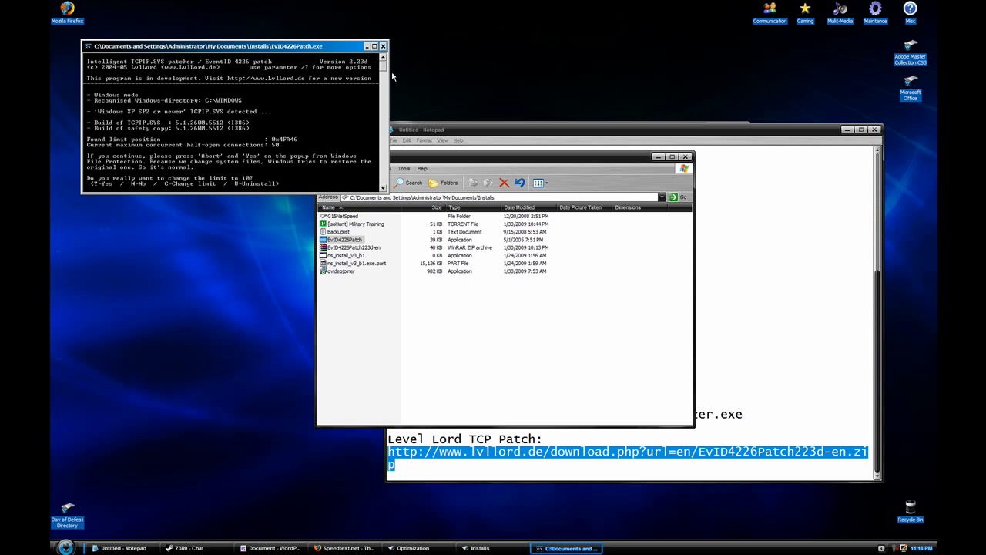
Close the patch console and Installs folder, and clear the URL selection in the notes
left_click(383, 46)
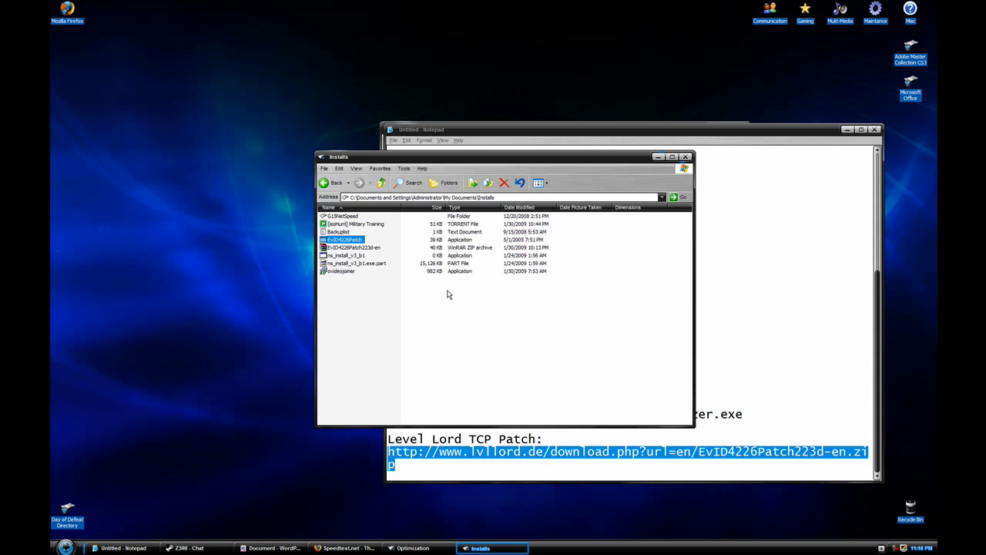
left_click(684, 157)
left_click(477, 274)
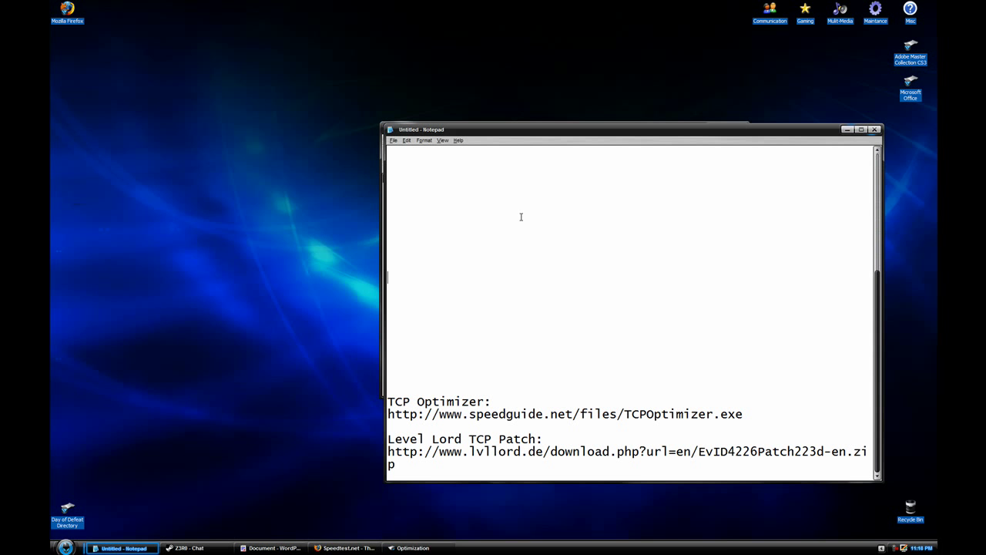